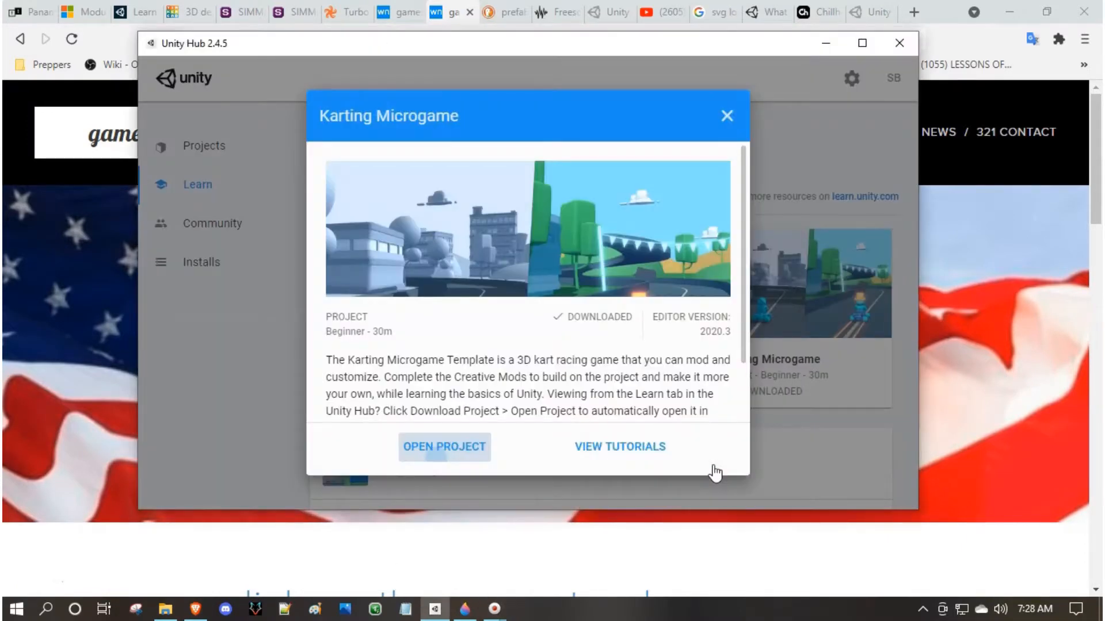
- Review the installed Unity versions and the releases available to add, without adding one
left_click(710, 477)
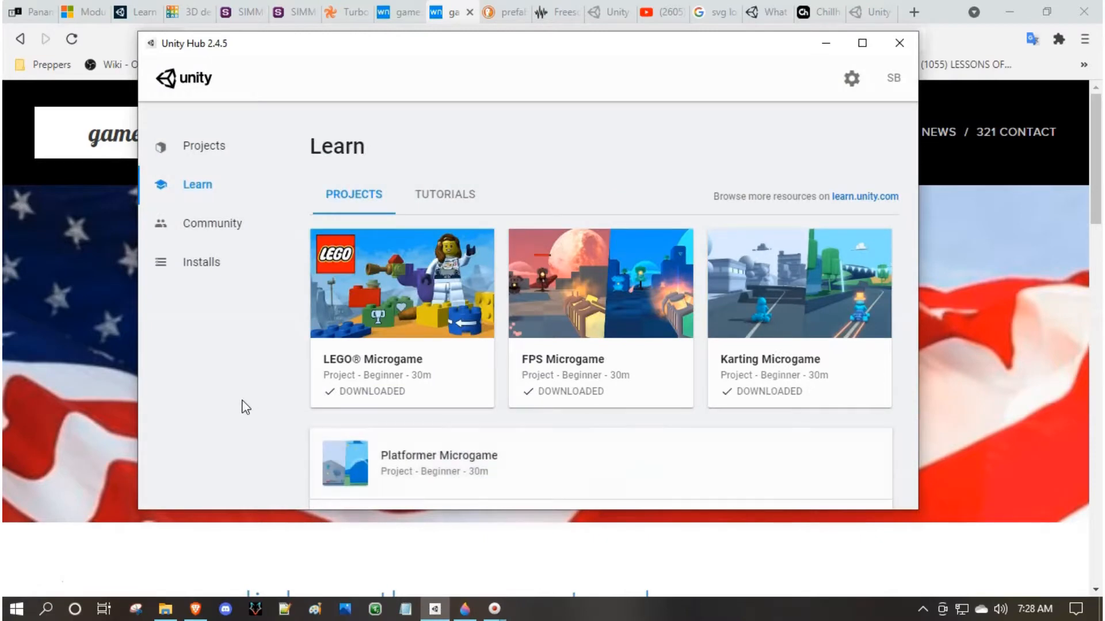
left_click(217, 262)
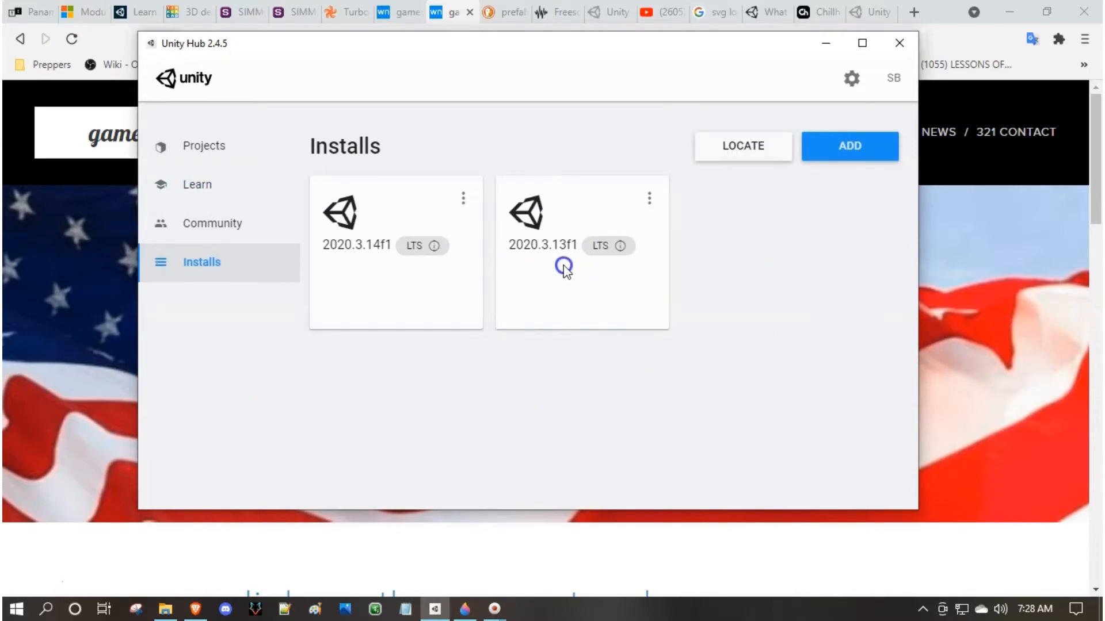
left_click(848, 150)
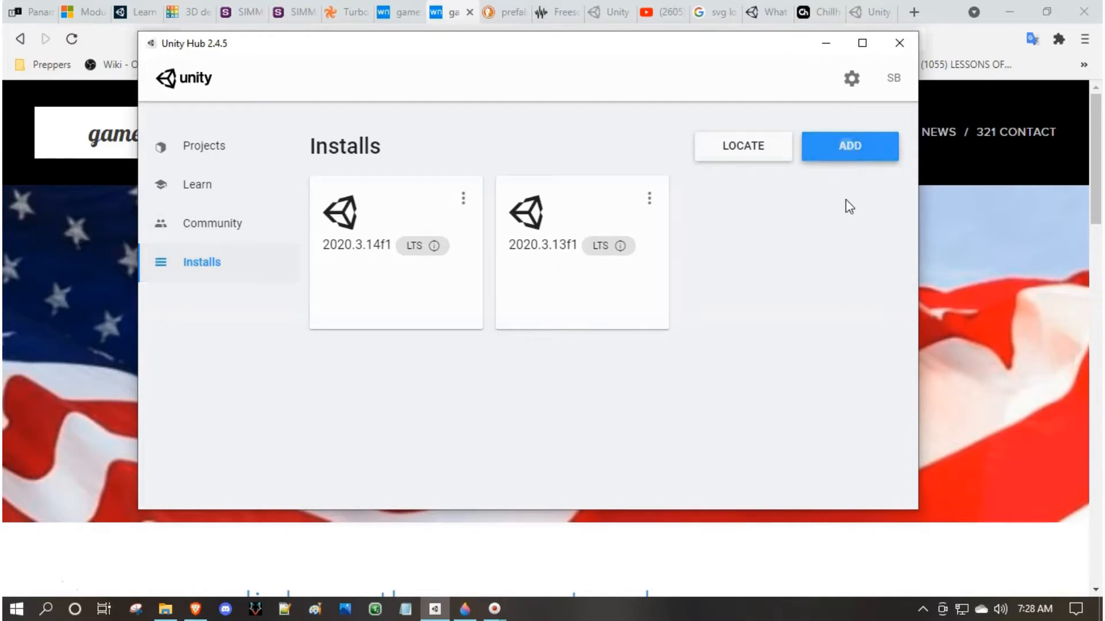
scroll(550, 299, "down", 1)
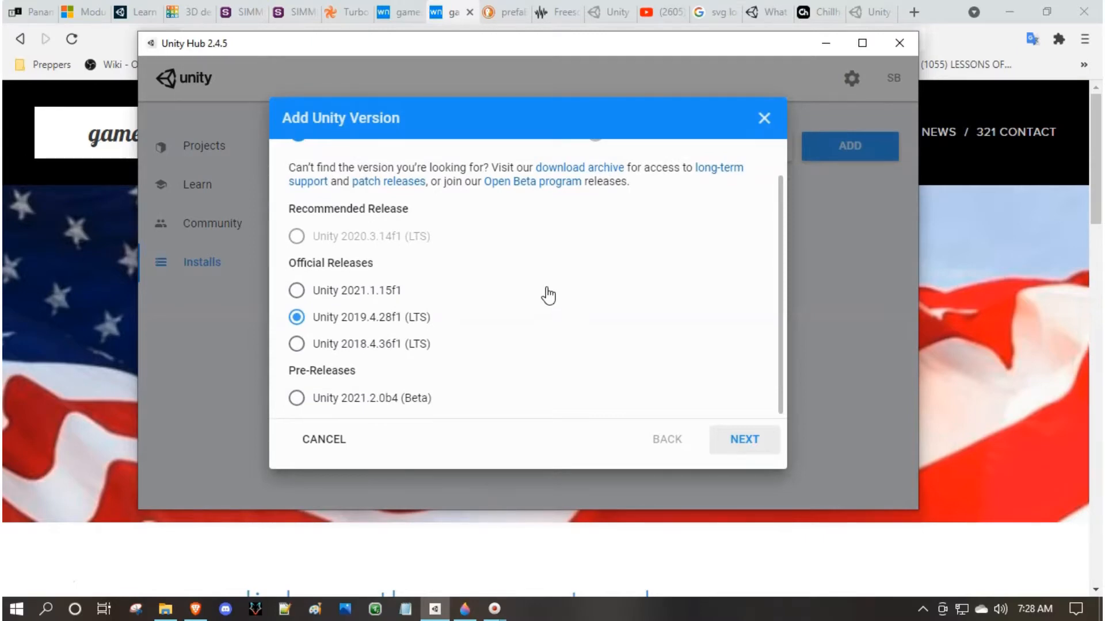
left_click(316, 441)
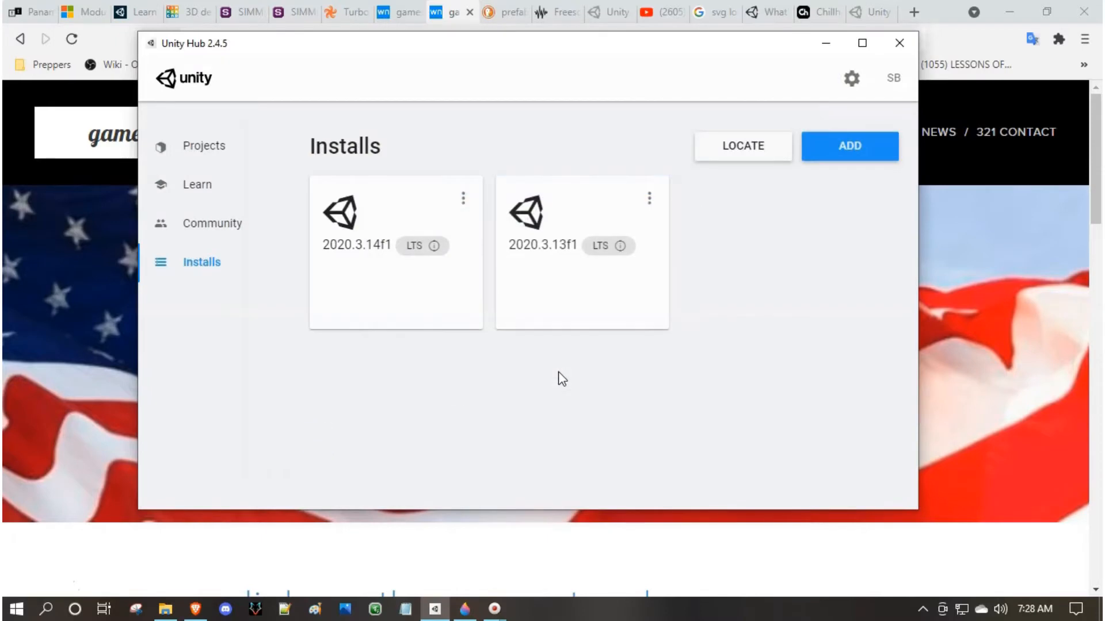
- Find the Karting Microgame among the Learn projects and open it in the editor
left_click(186, 190)
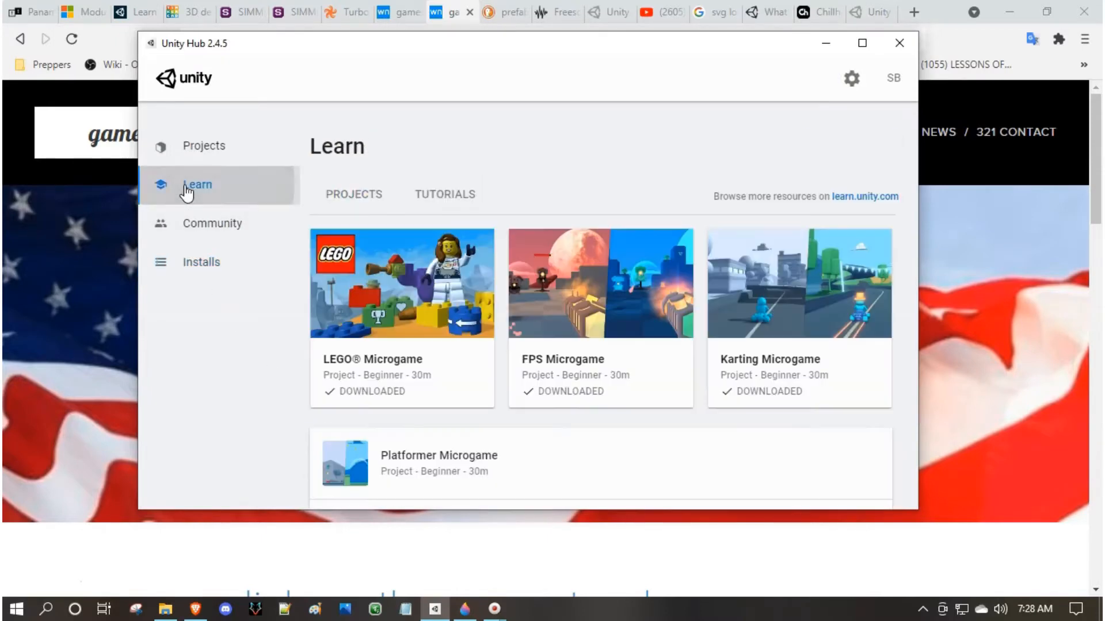
scroll(789, 259, "down", 5)
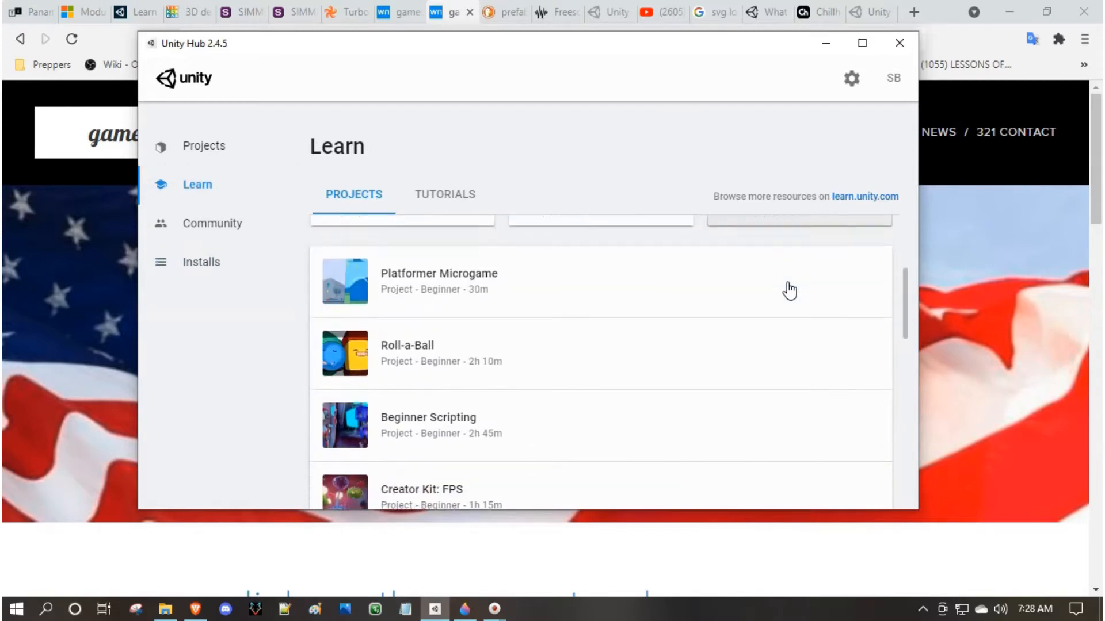
scroll(788, 290, "down", 3)
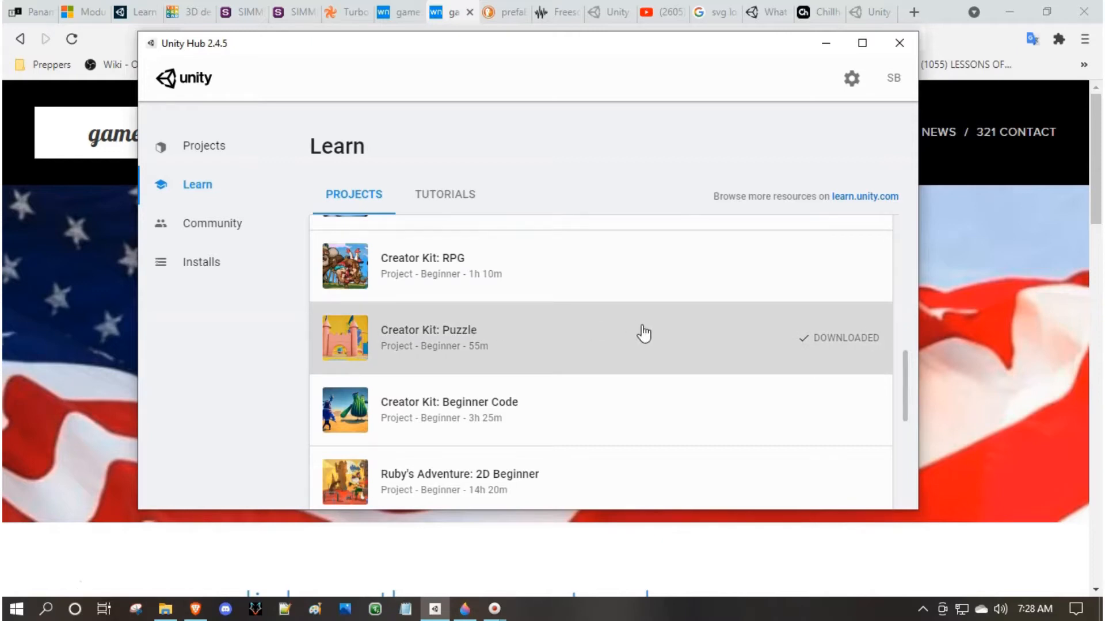
scroll(644, 333, "up", 1)
scroll(643, 333, "down", 5)
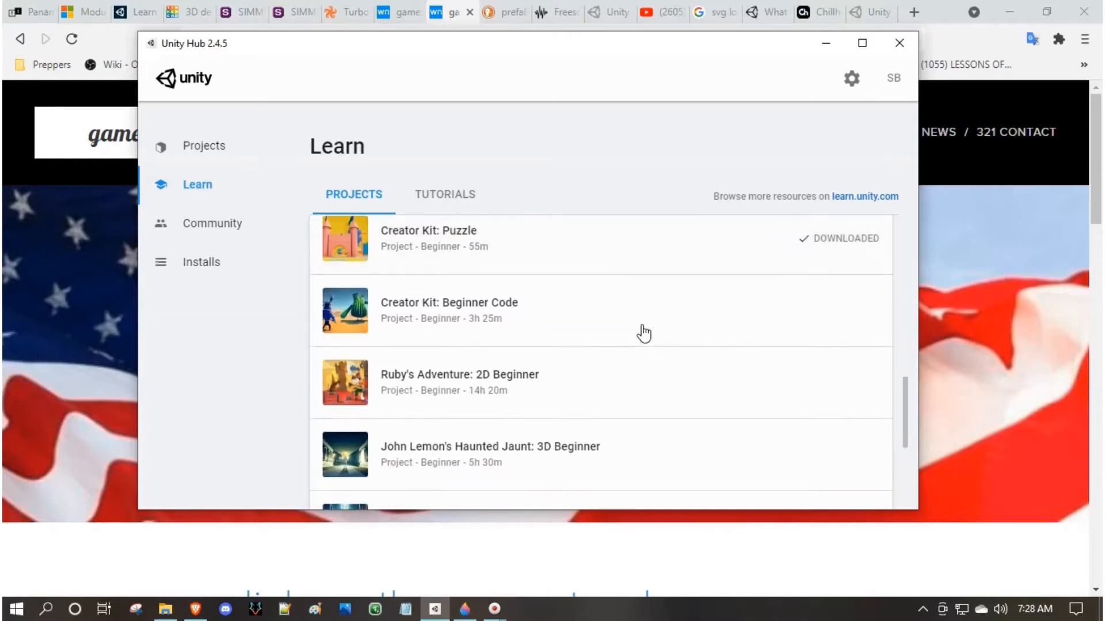
scroll(644, 334, "up", 10)
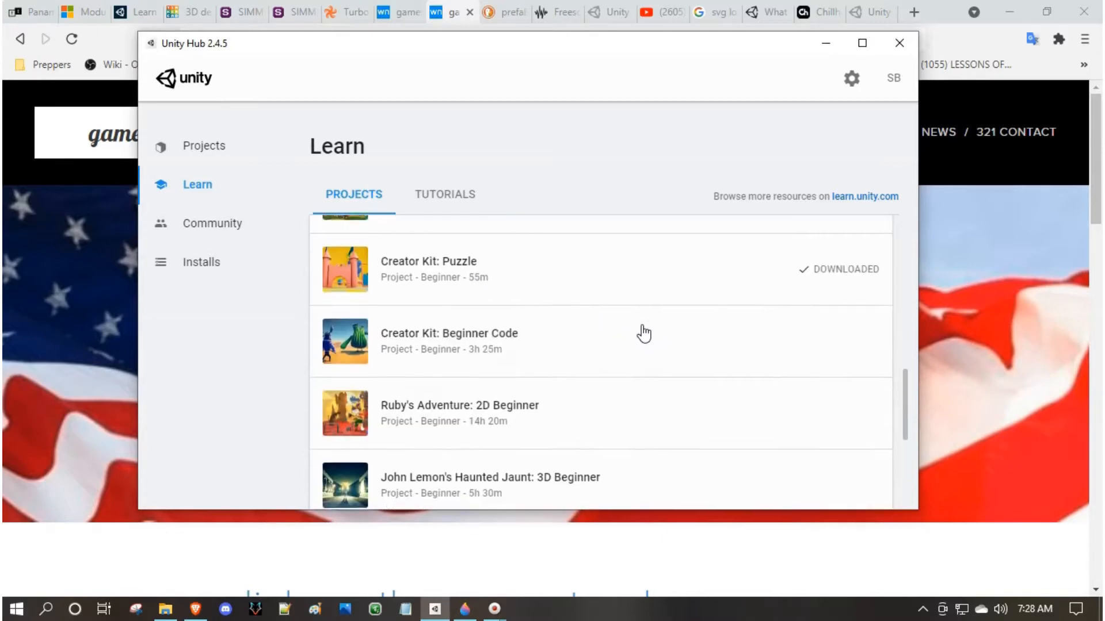
scroll(644, 333, "up", 3)
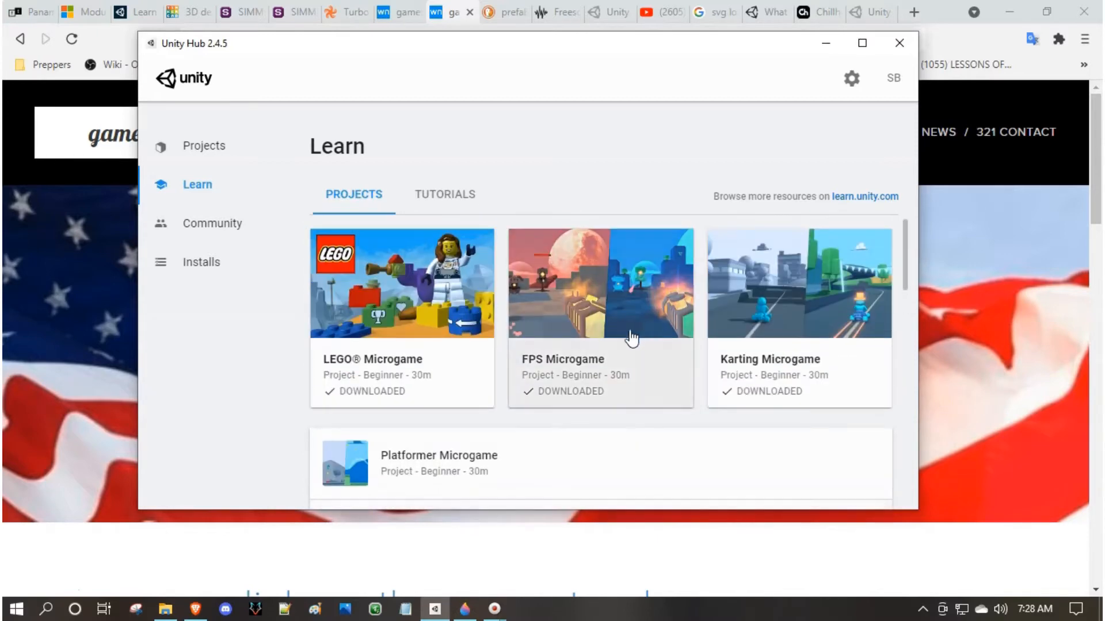
left_click(804, 299)
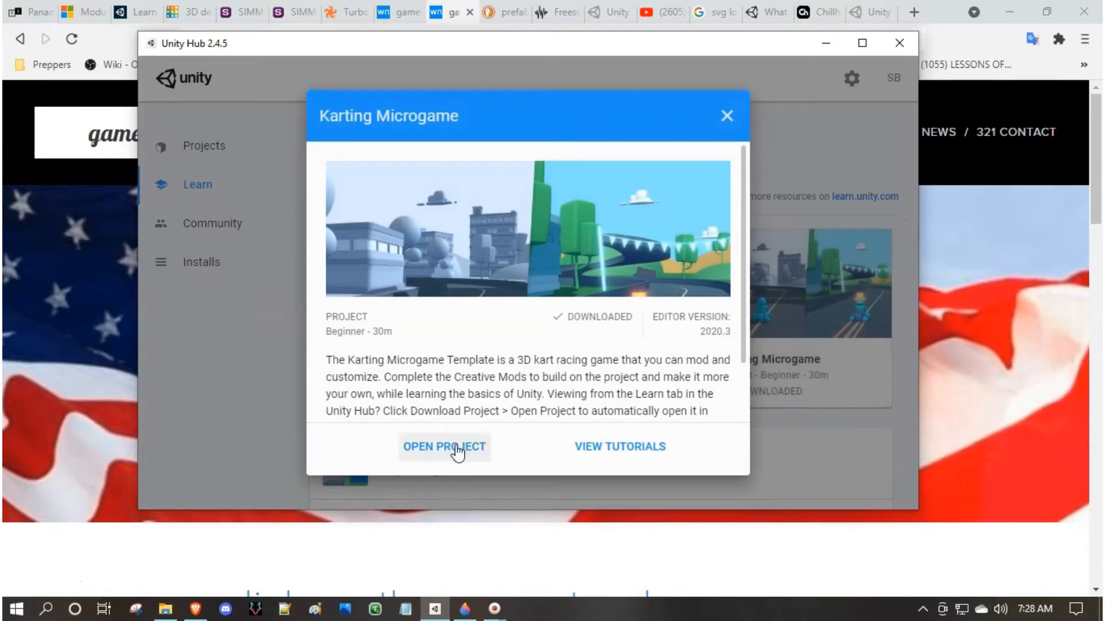
left_click(457, 449)
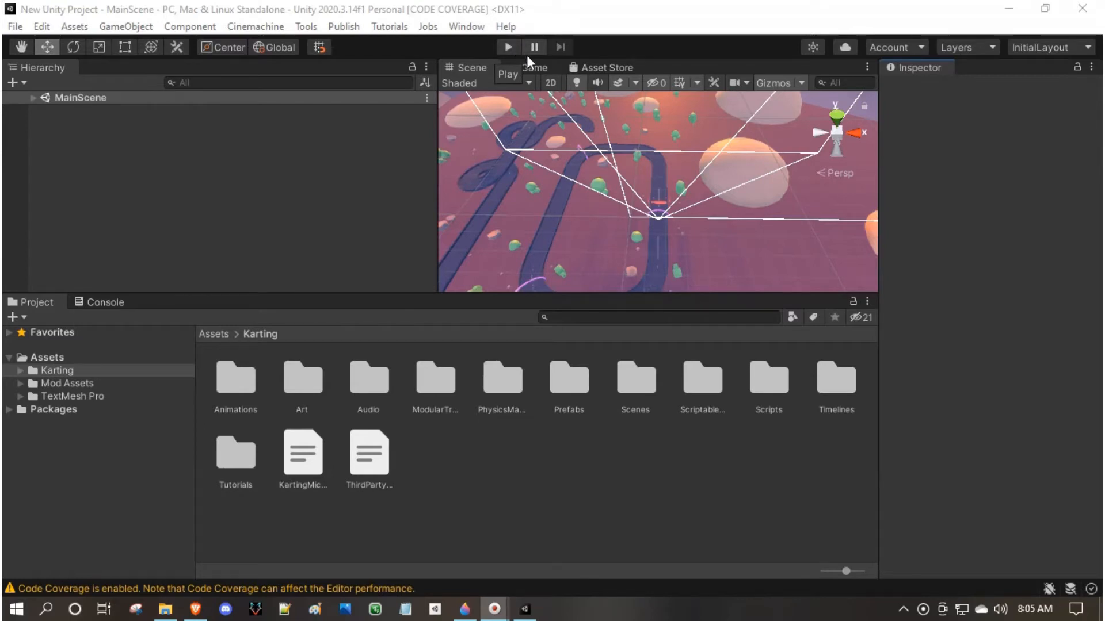
- Dock a wider Game view beside the Scene view and test-run the kart game there, pausing play at the end
left_click(534, 68)
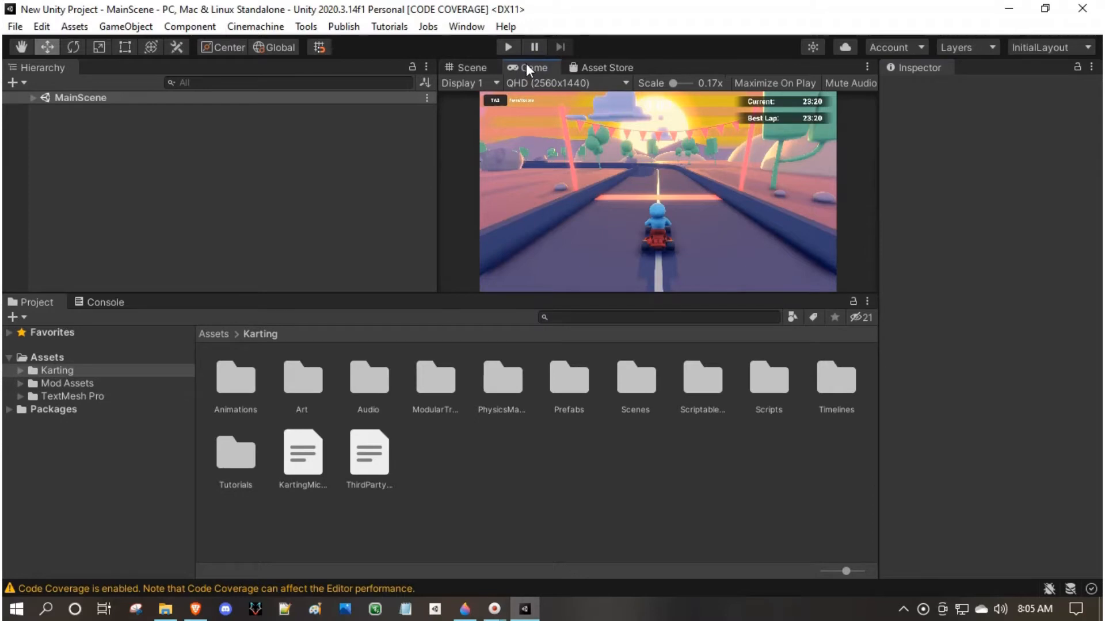
left_click_drag(526, 65, 472, 171)
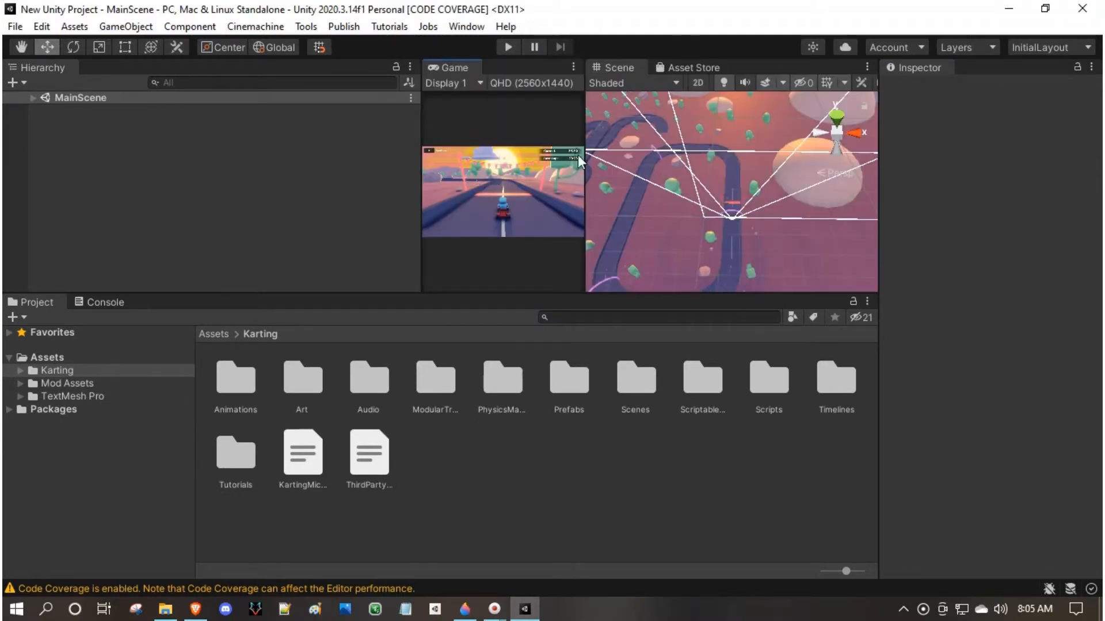
left_click_drag(585, 163, 656, 163)
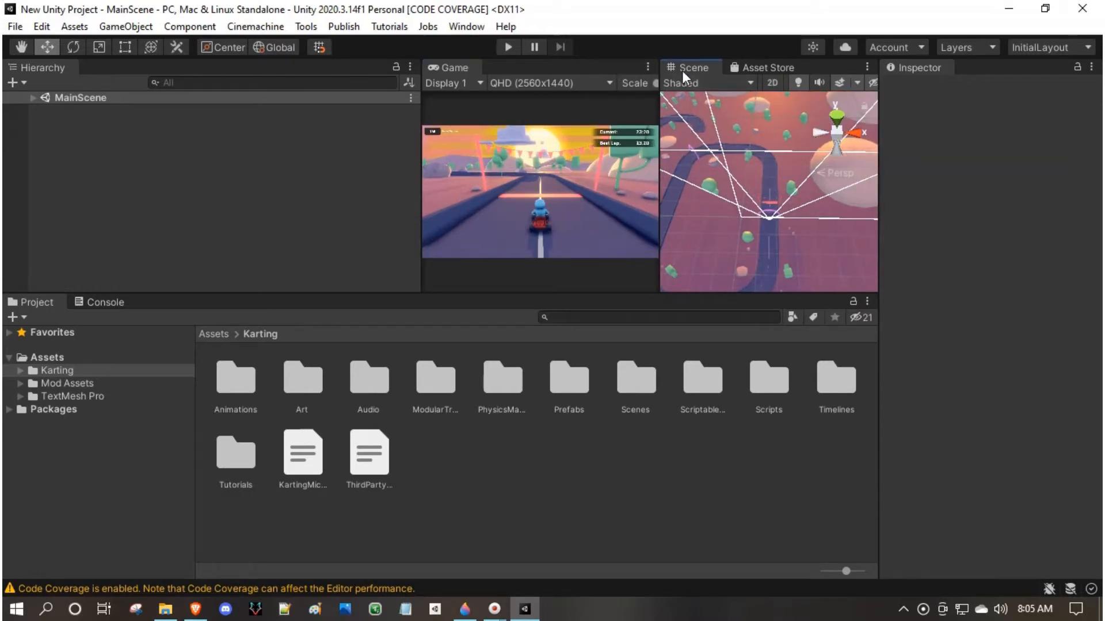
left_click(512, 47)
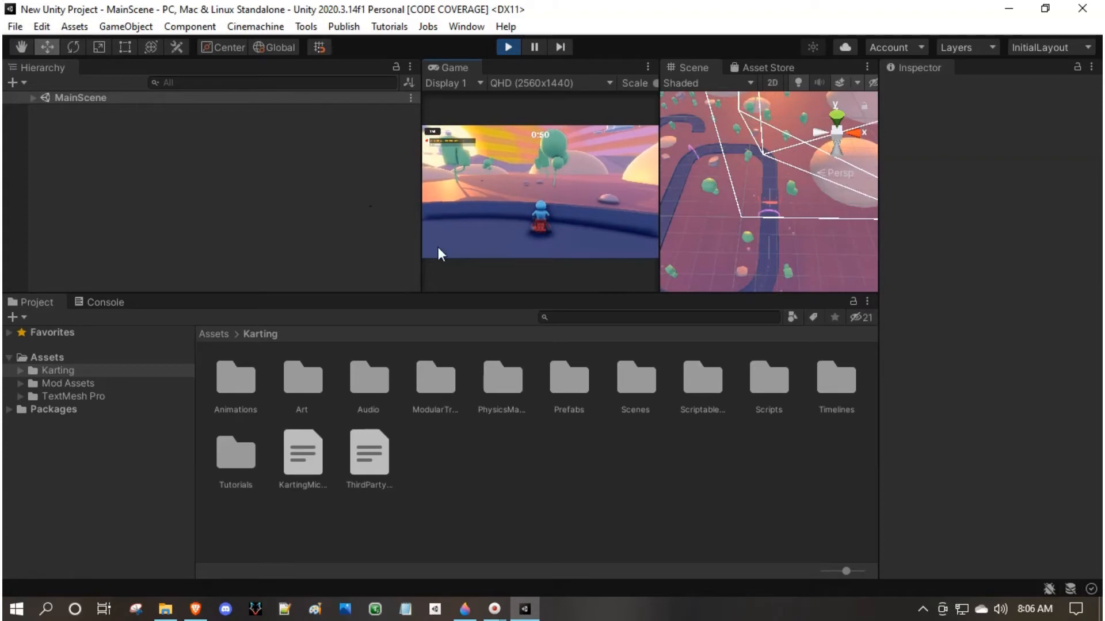
left_click(534, 47)
- Switch the project's build platform to WebGL in the build settings
left_click(15, 27)
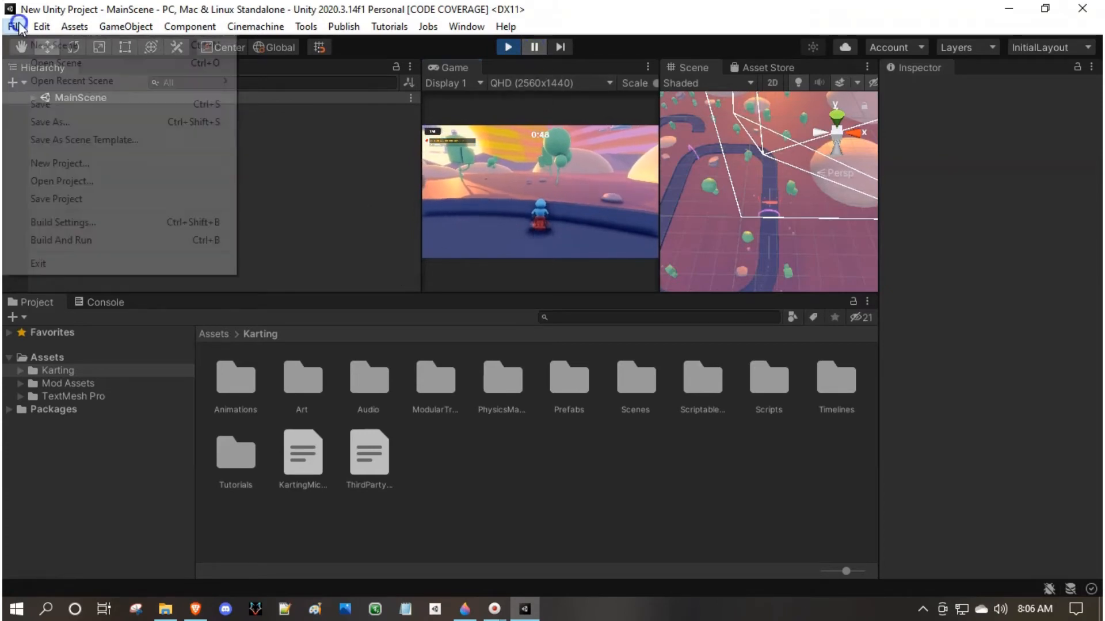
left_click(71, 222)
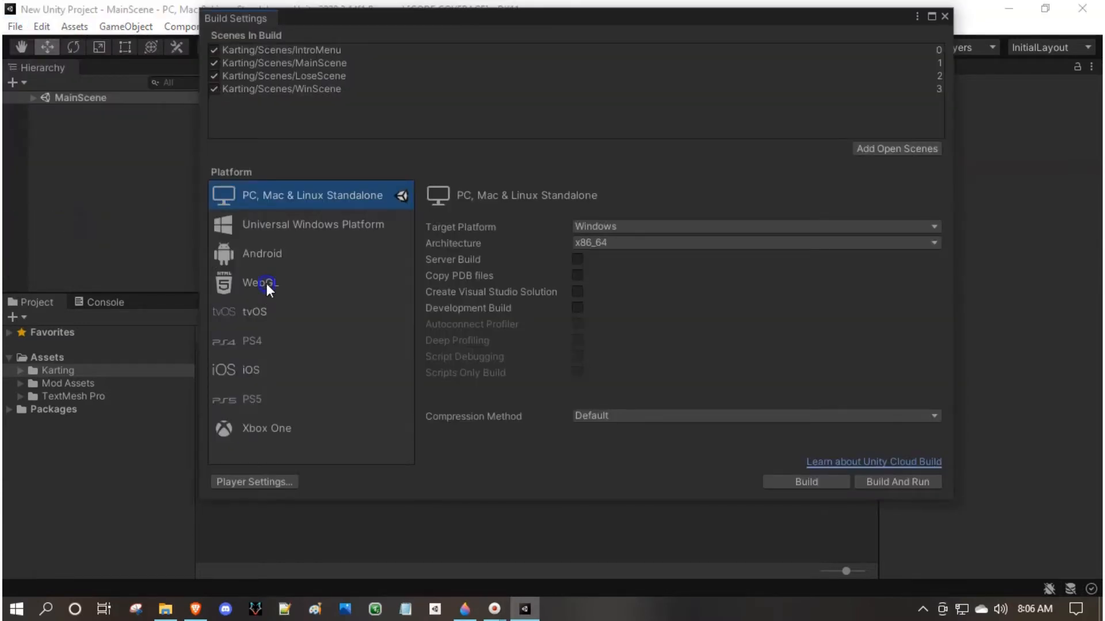
left_click(266, 283)
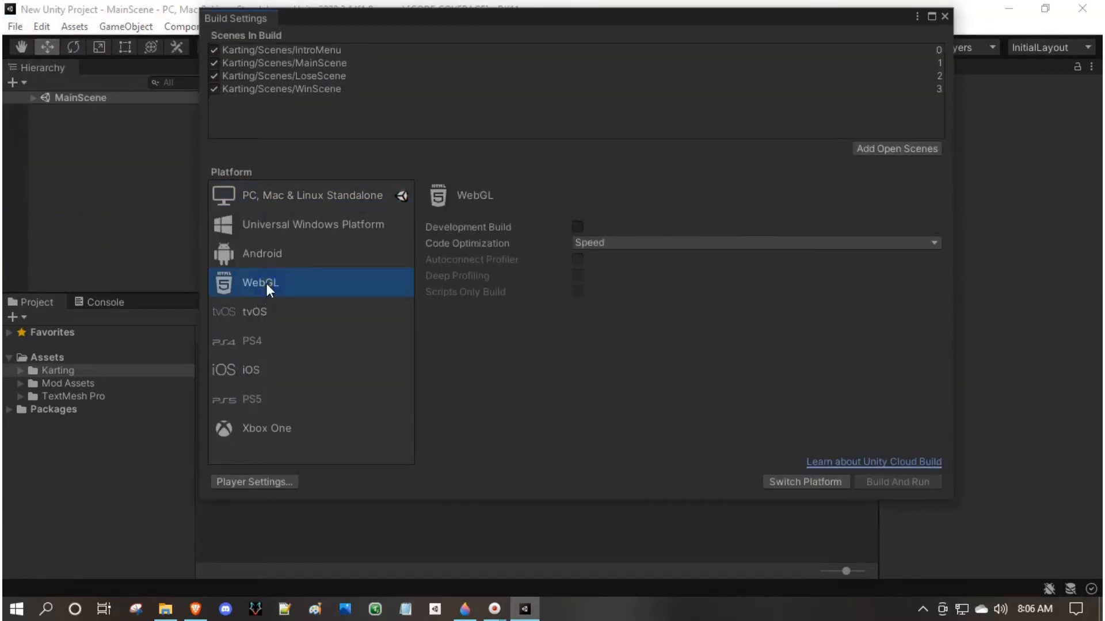
left_click(806, 484)
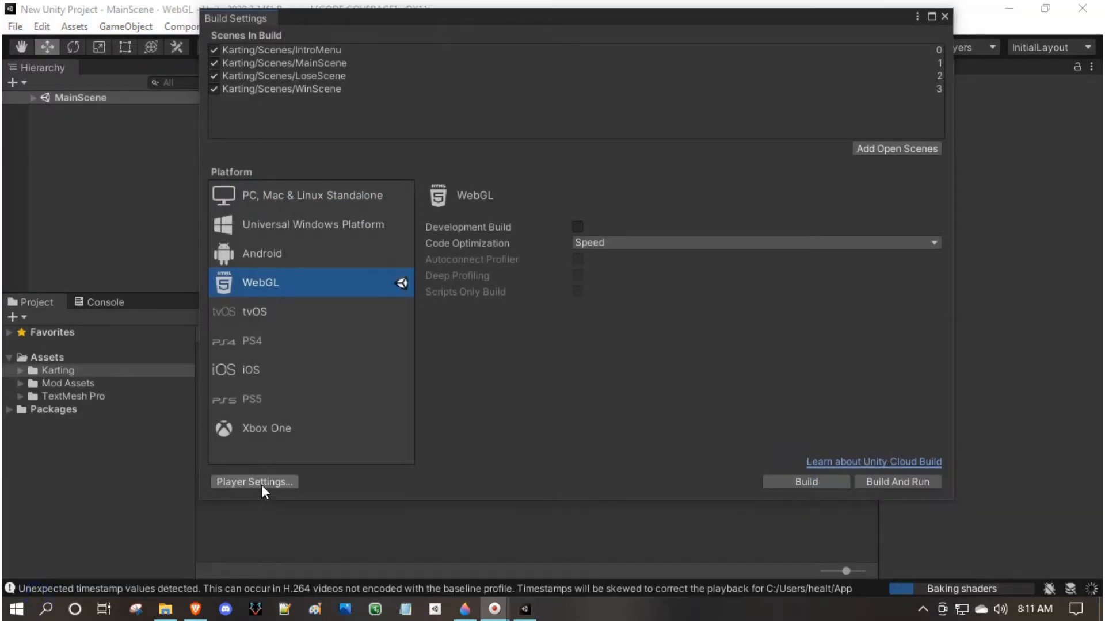
- Set the WebGL publishing Compression Format to Disabled in the player settings and build the project
left_click(261, 482)
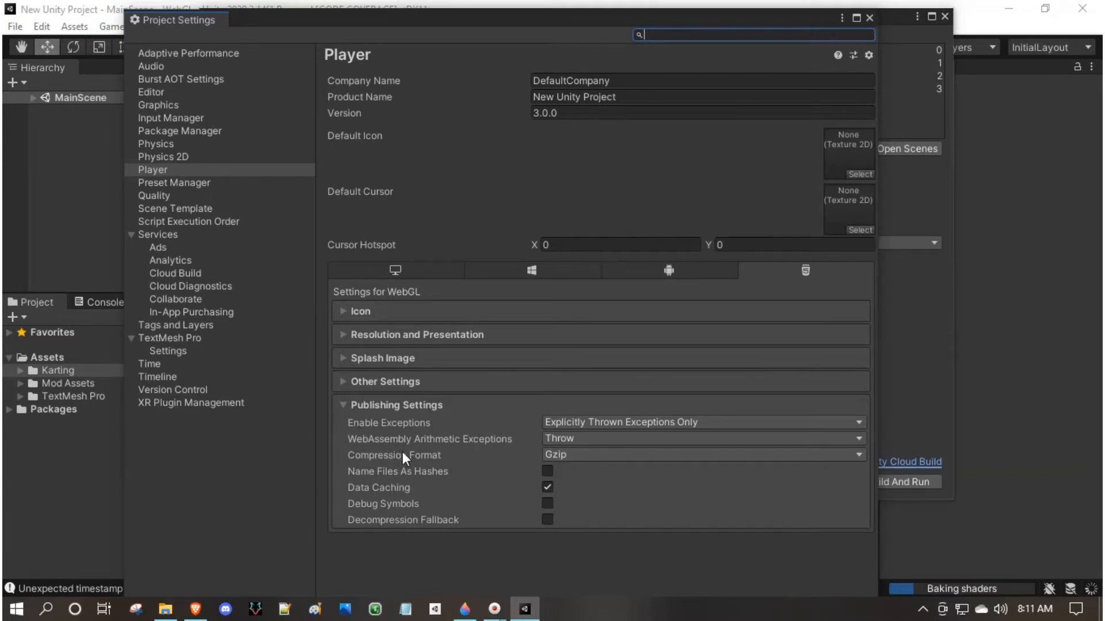
left_click(578, 457)
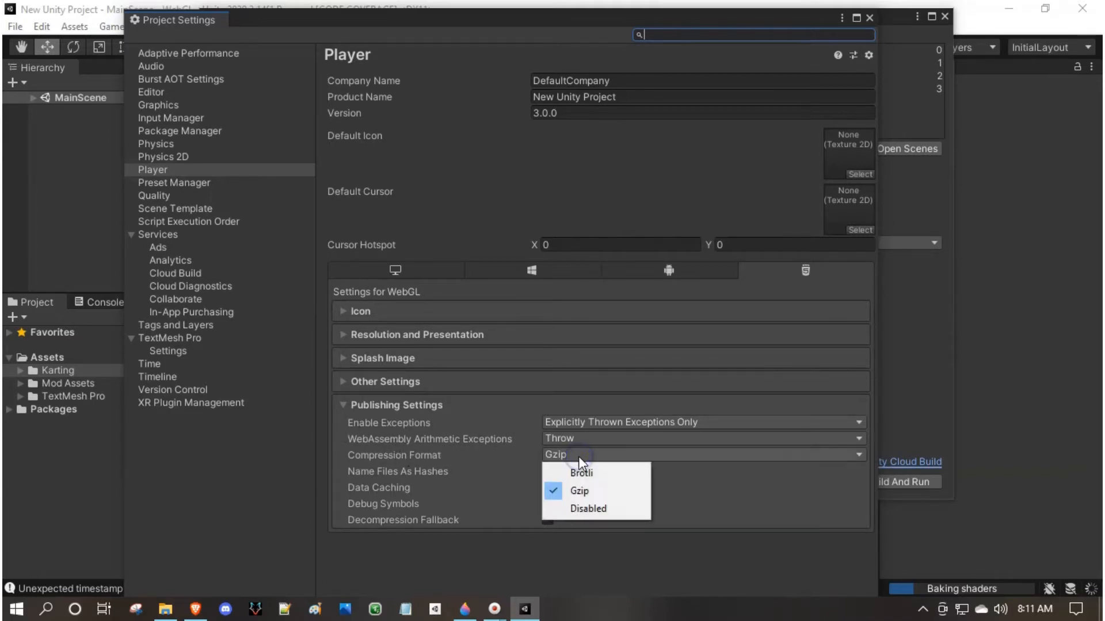
left_click(588, 509)
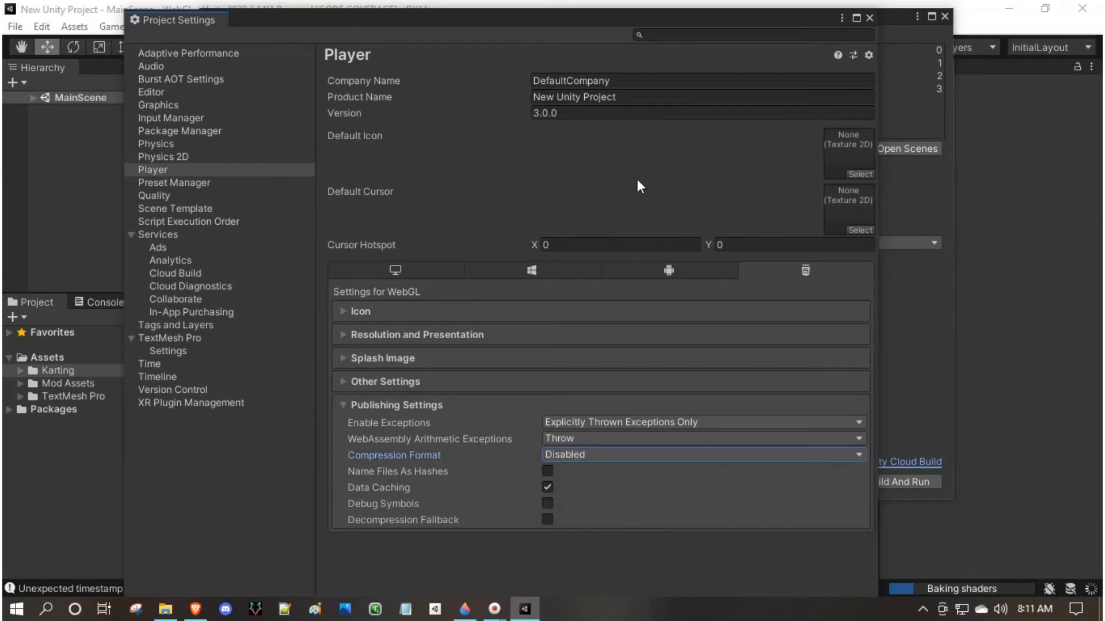
left_click(870, 17)
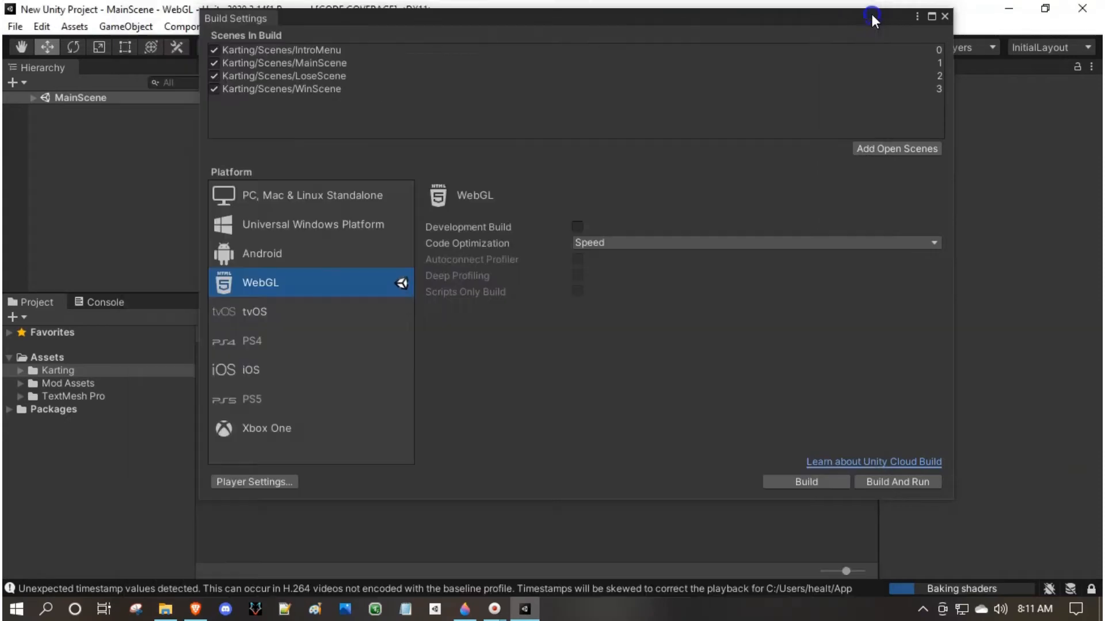
left_click(807, 482)
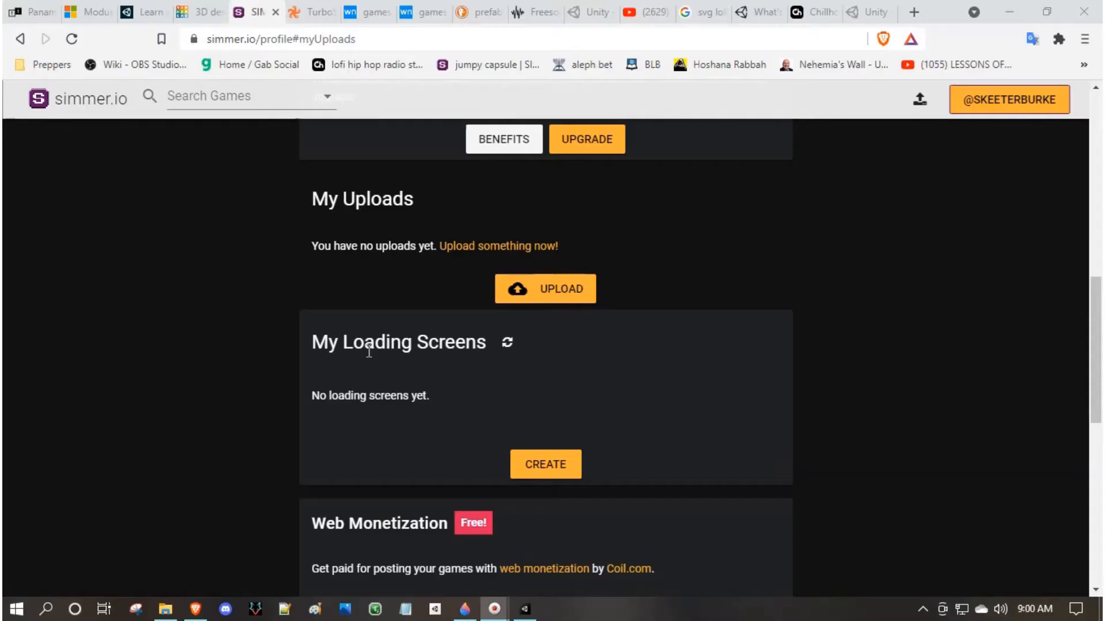
- Switch to simmer.io in the browser and upload the "shiny new kart game" build folder from Documents > games
left_click(574, 290)
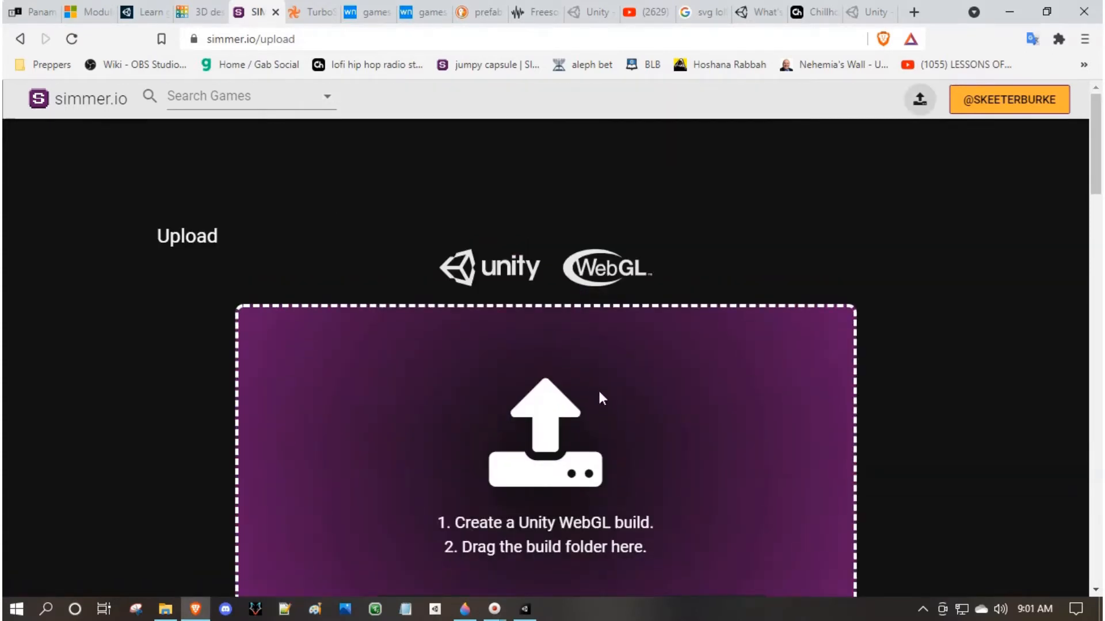
left_click(1047, 11)
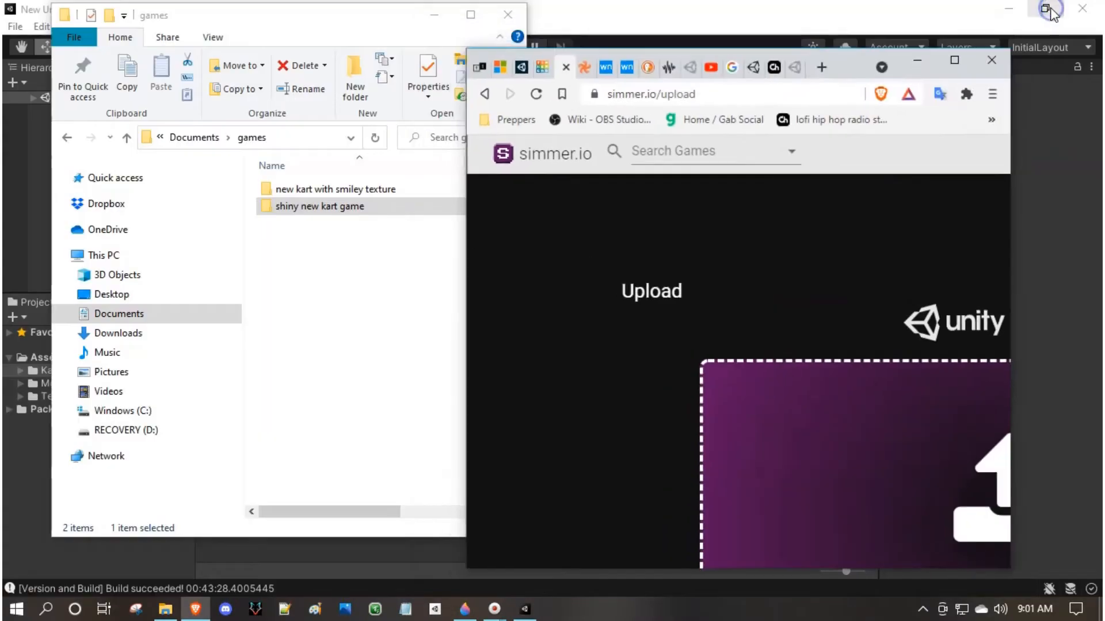
left_click(313, 208)
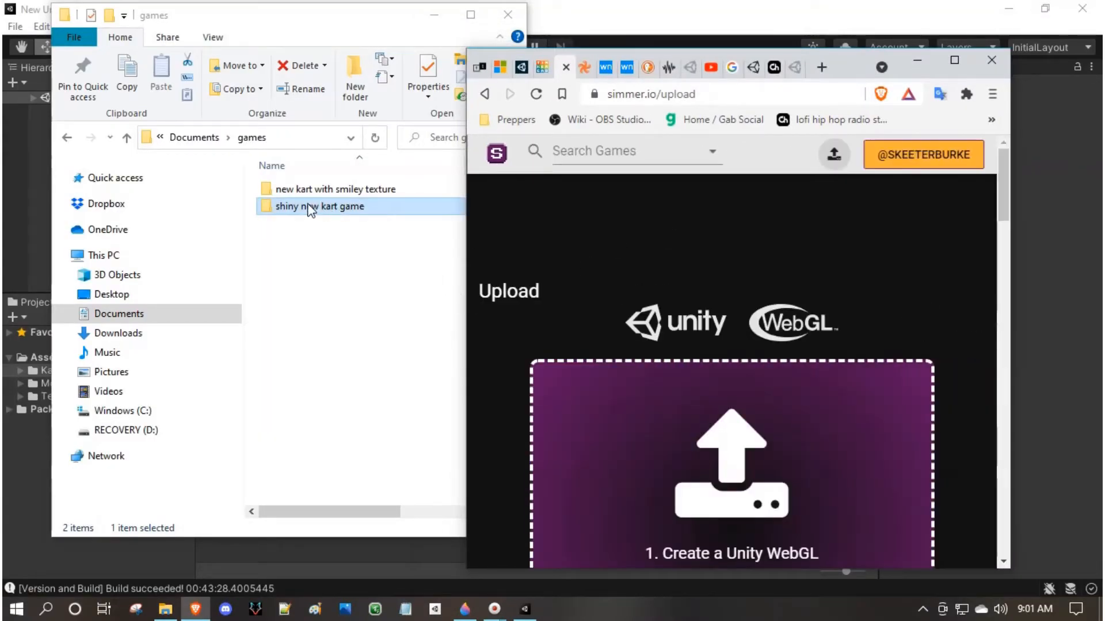
left_click_drag(311, 209, 618, 423)
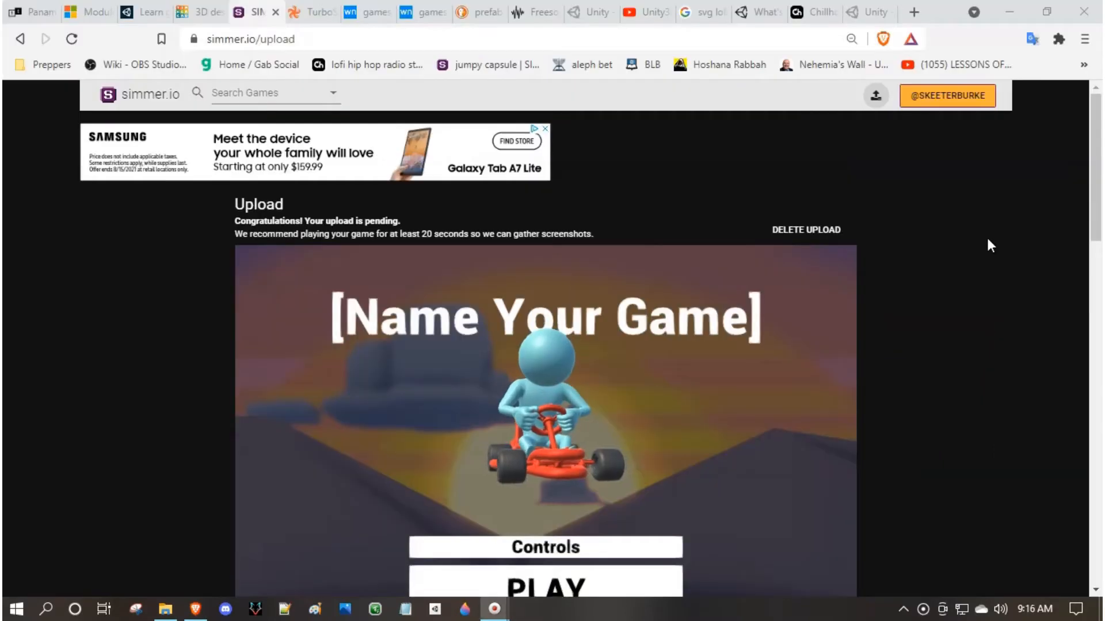
- Name the uploaded game "shinykart" and save the upload
scroll(990, 245, "down", 2)
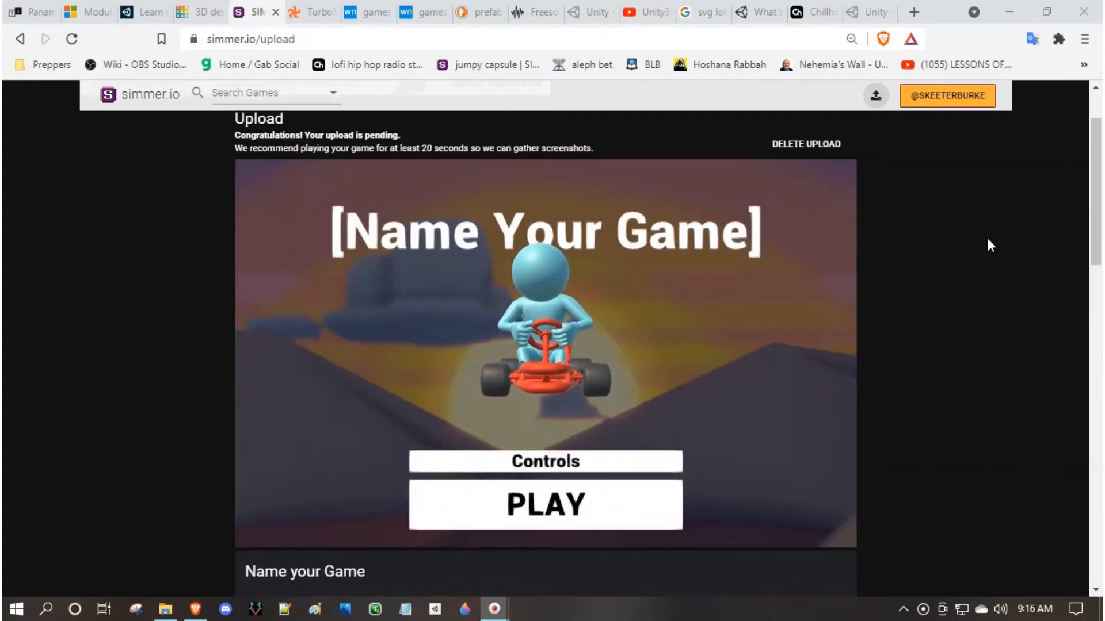
scroll(987, 241, "down", 3)
left_click(441, 446)
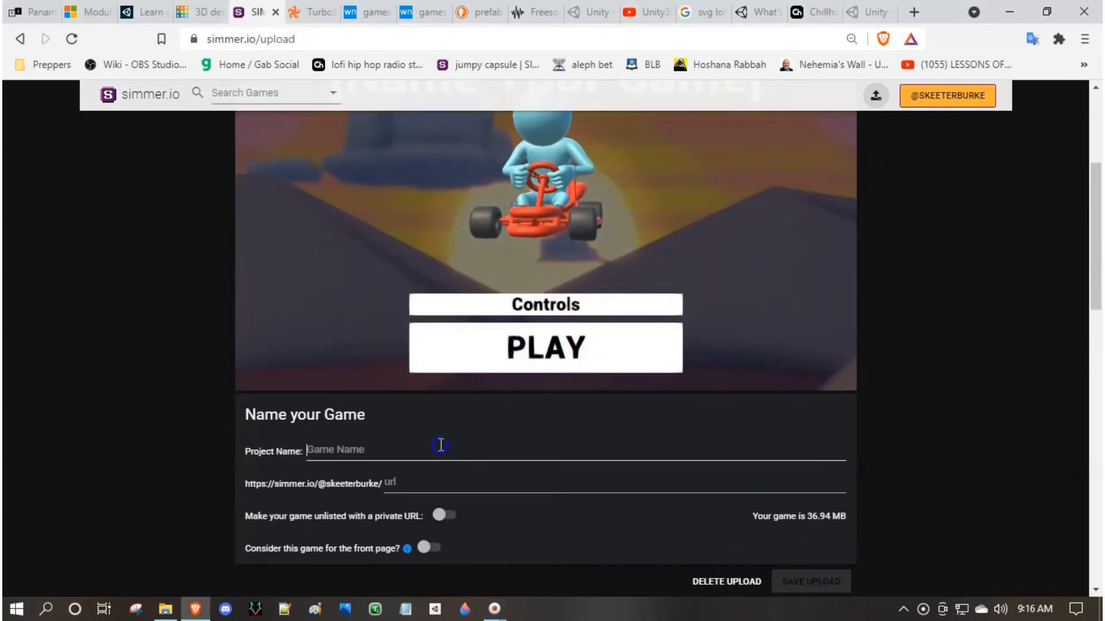
type("s")
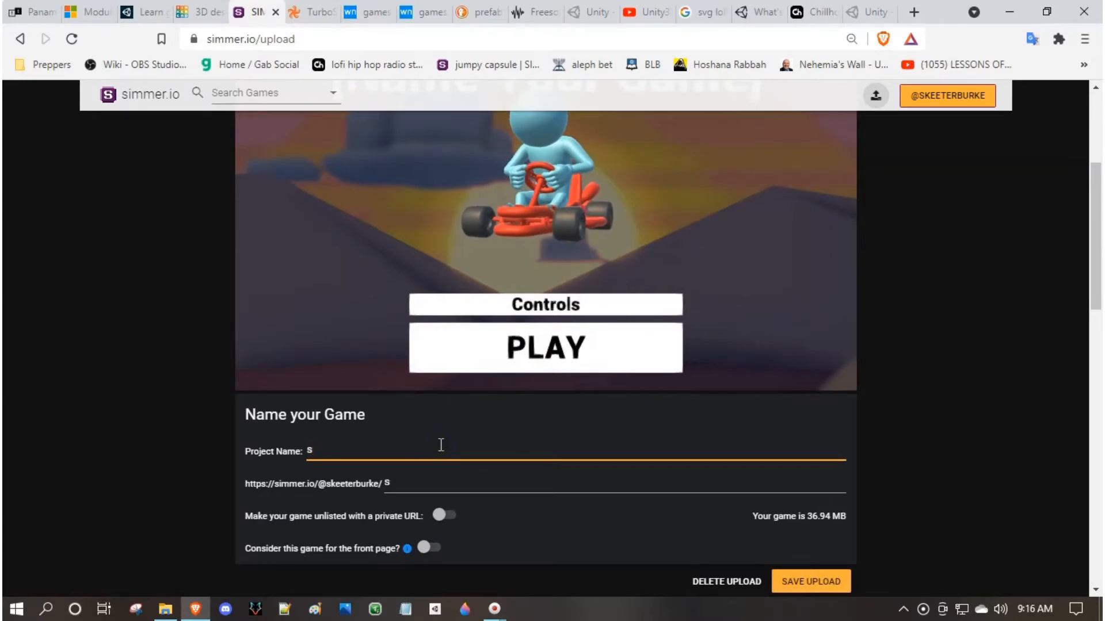
type("hinykart")
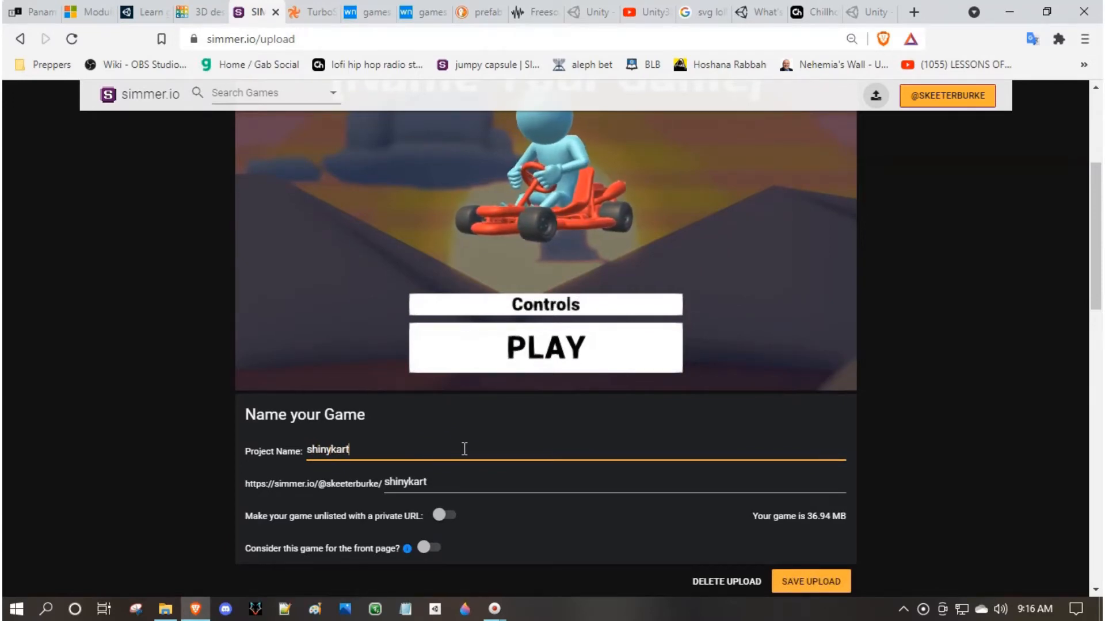
left_click(805, 584)
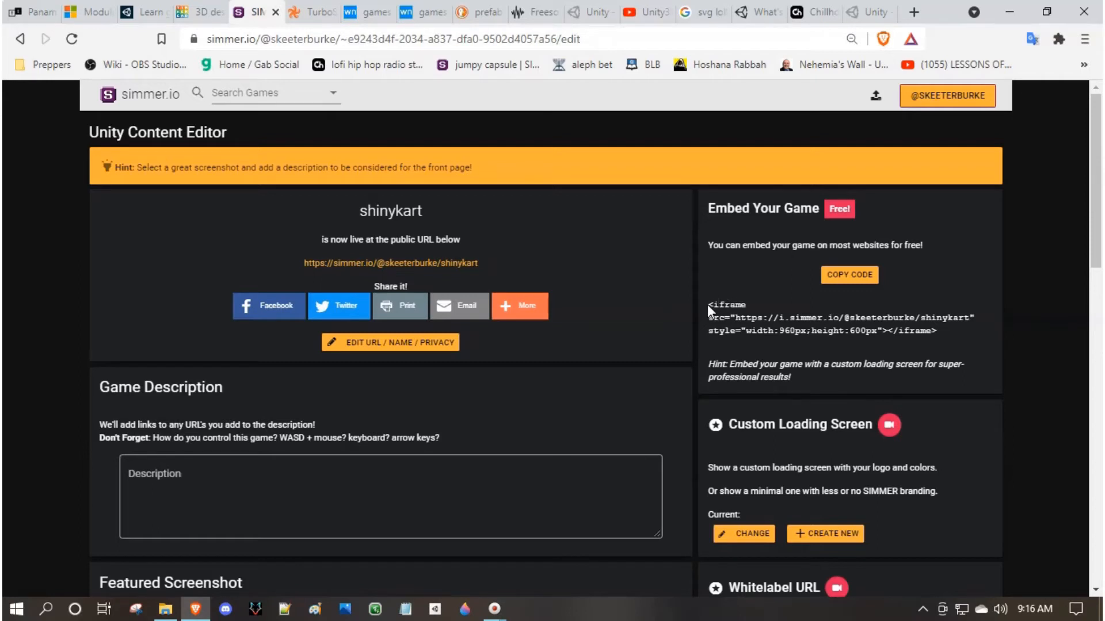
- Copy the iframe embed code for the shinykart game from its simmer.io editor page
left_click(854, 275)
left_click(938, 329)
left_click_drag(940, 327, 709, 310)
key("ctrl+c")
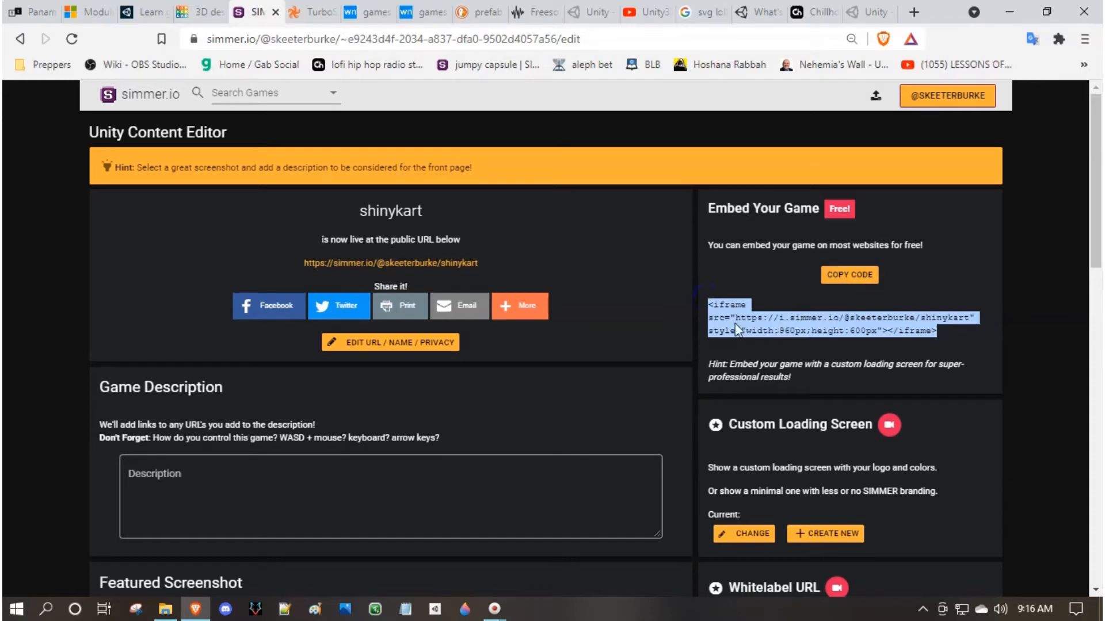
- Switch to the Webnode site editor and replace the HTML block's code under "click on the game to play" with the copied shinykart iframe code
left_click(369, 12)
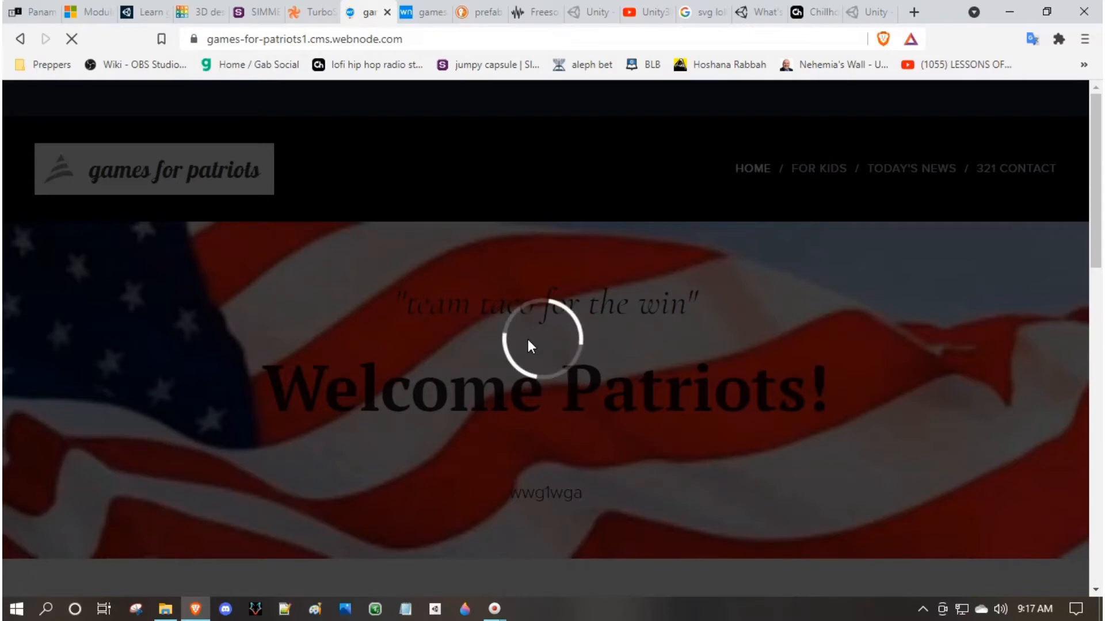
scroll(528, 340, "down", 4)
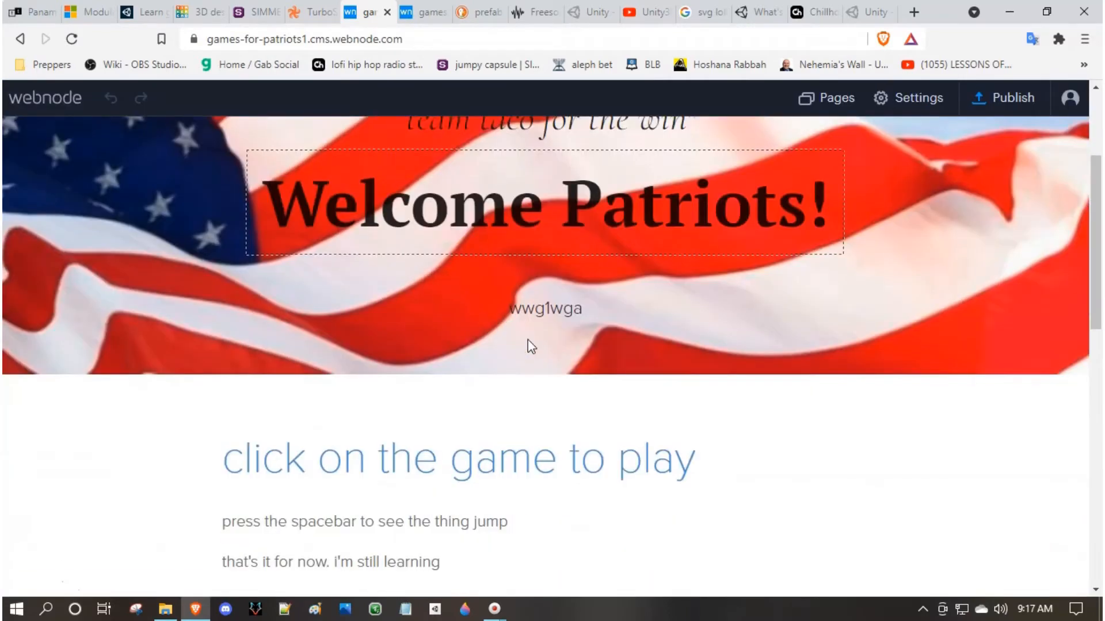
scroll(527, 340, "down", 3)
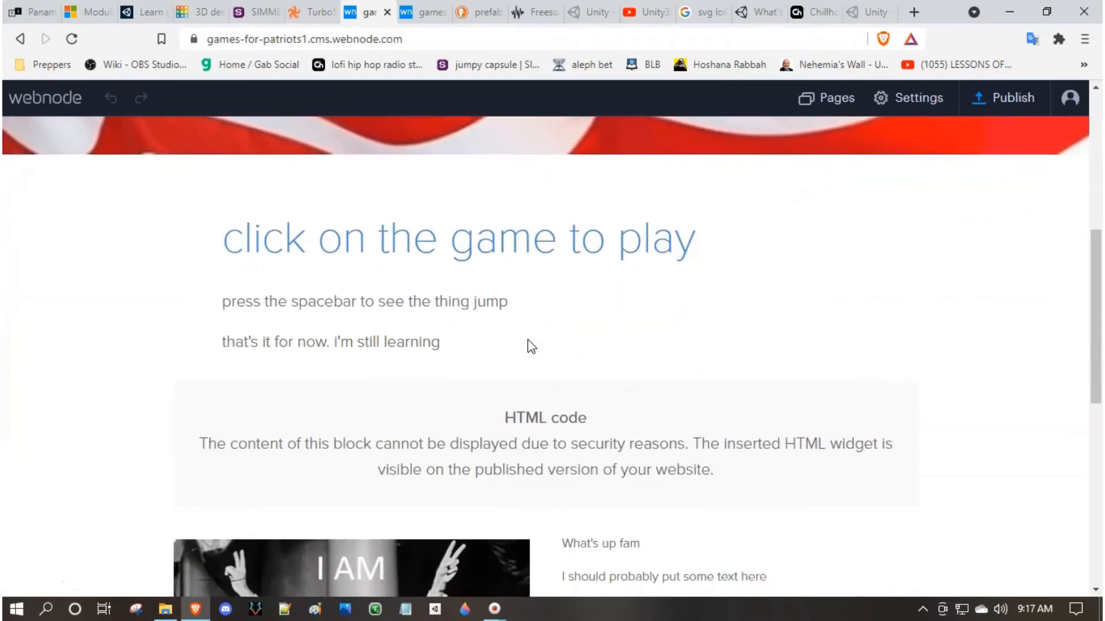
left_click(525, 419)
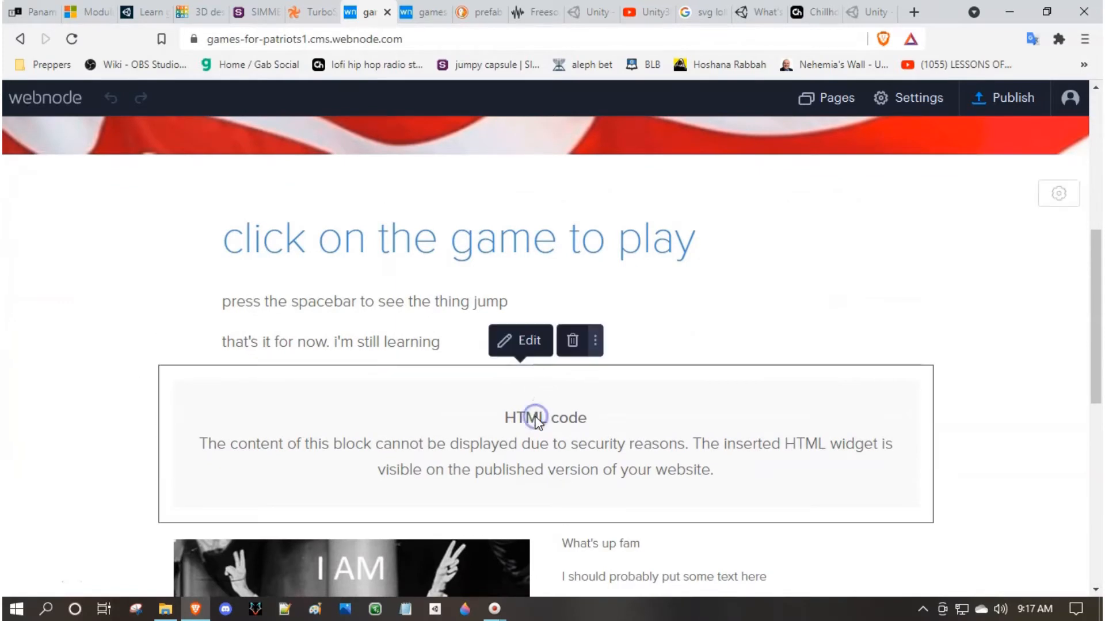
left_click(524, 344)
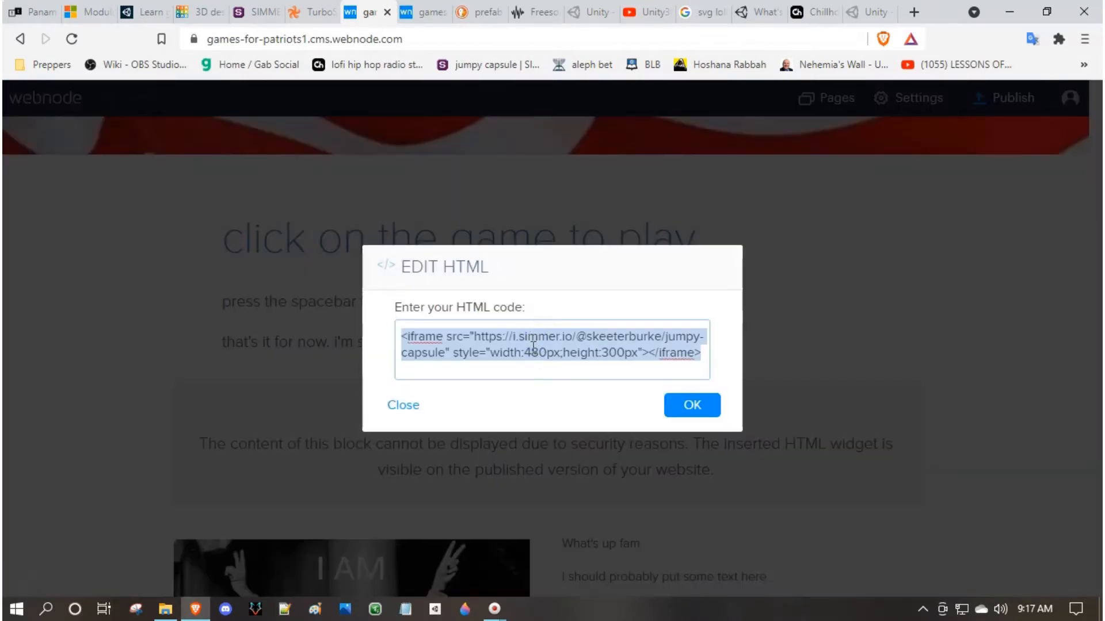
key("ctrl+v")
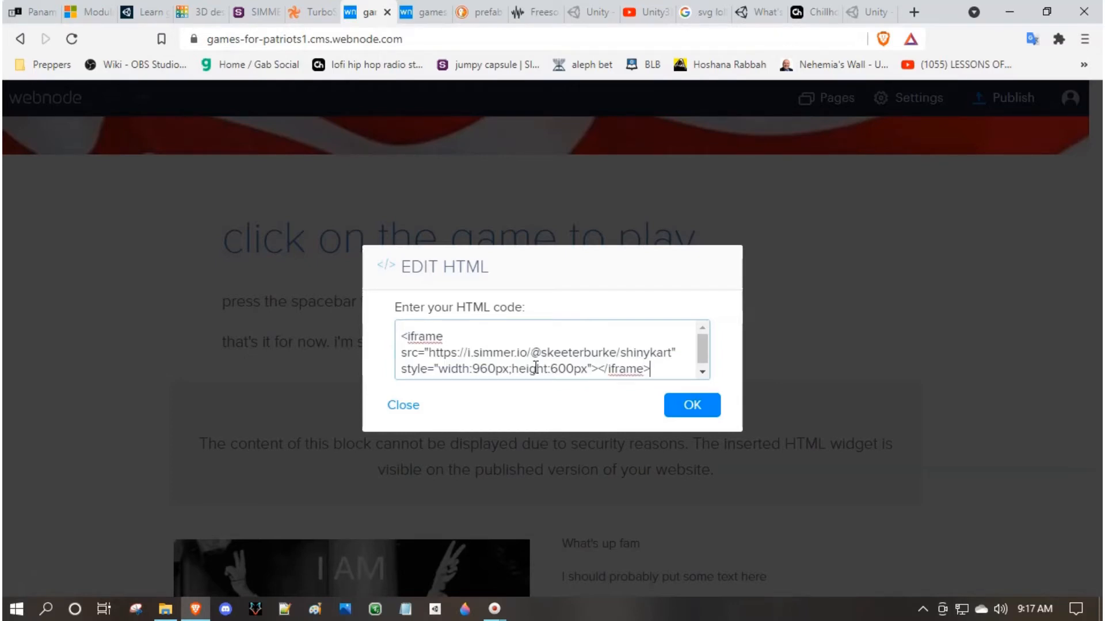
scroll(535, 368, "down", 1)
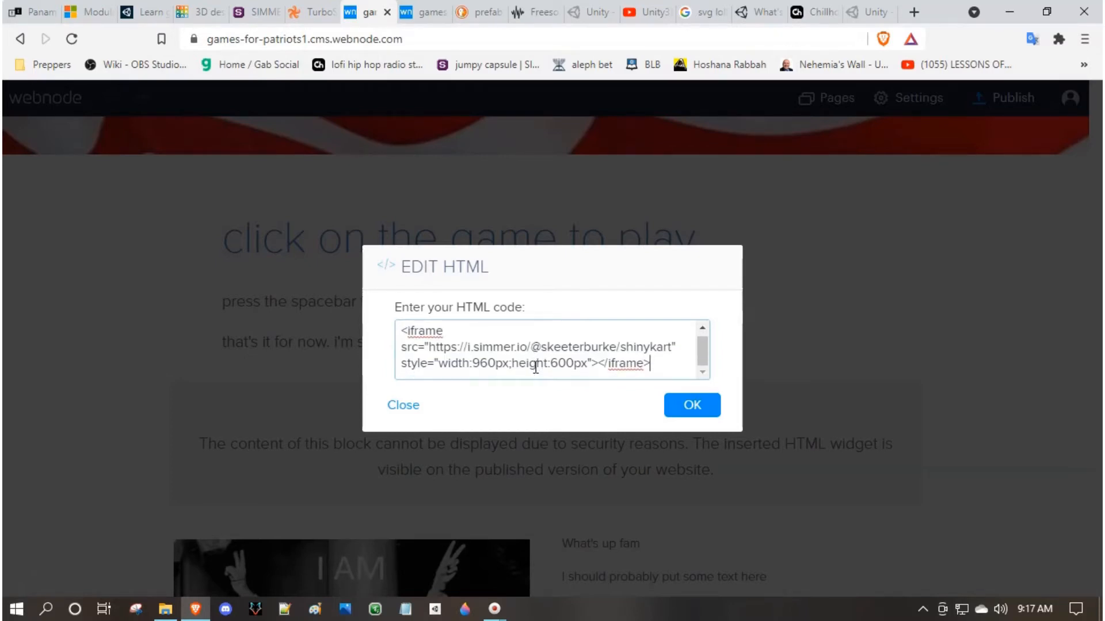
left_click(685, 405)
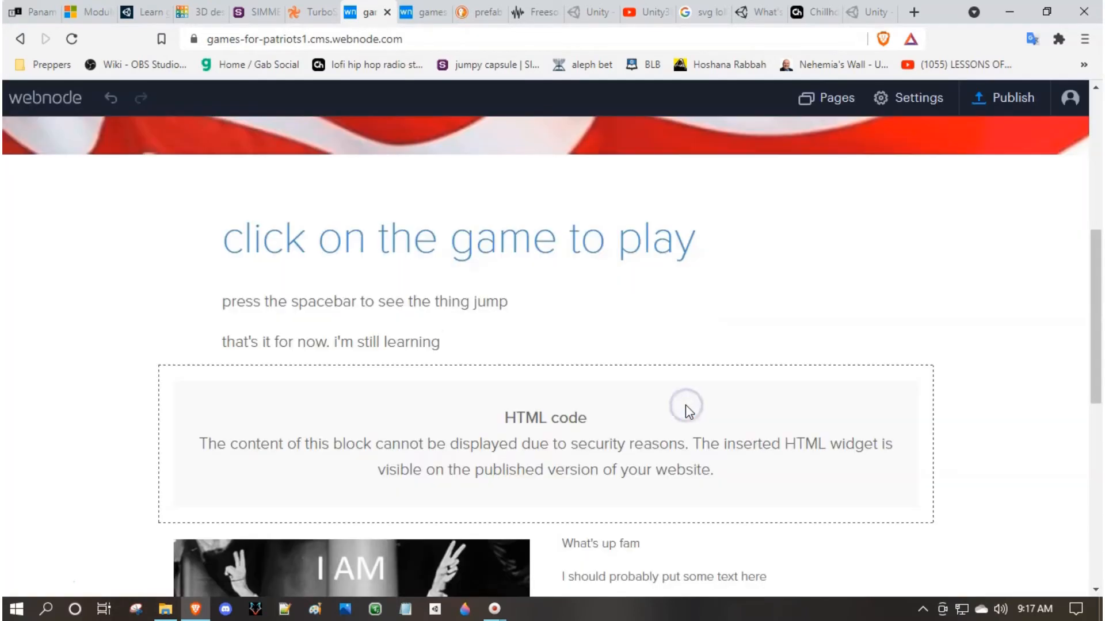
- Publish the Webnode site and reload the live page games-for-patriots1.webnode.com to check the embedded game
left_click(999, 96)
left_click(72, 39)
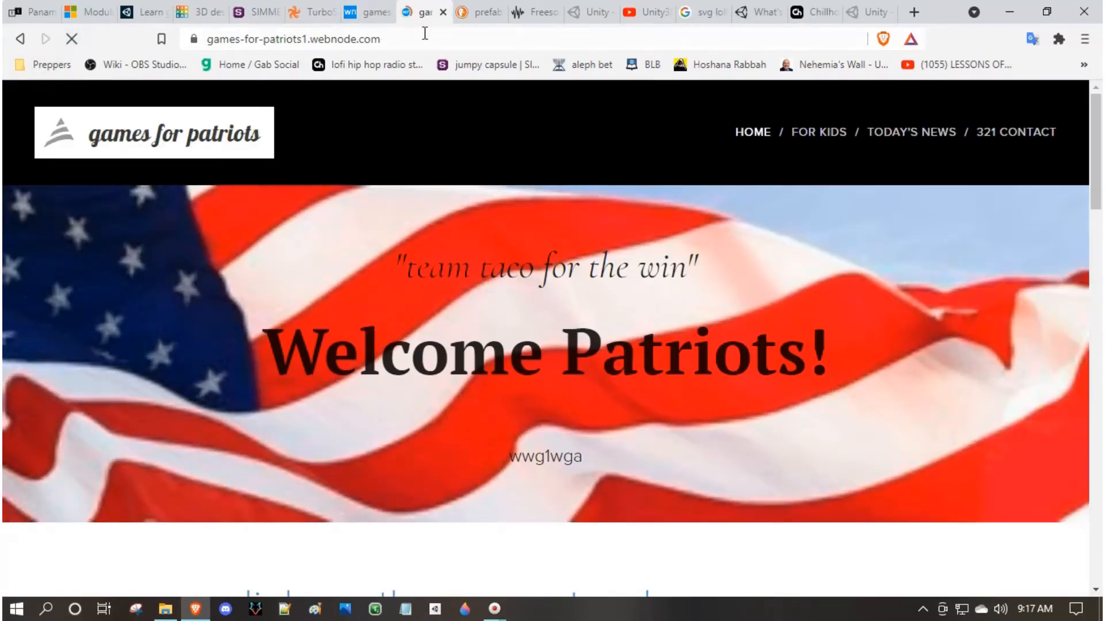
left_click(174, 46)
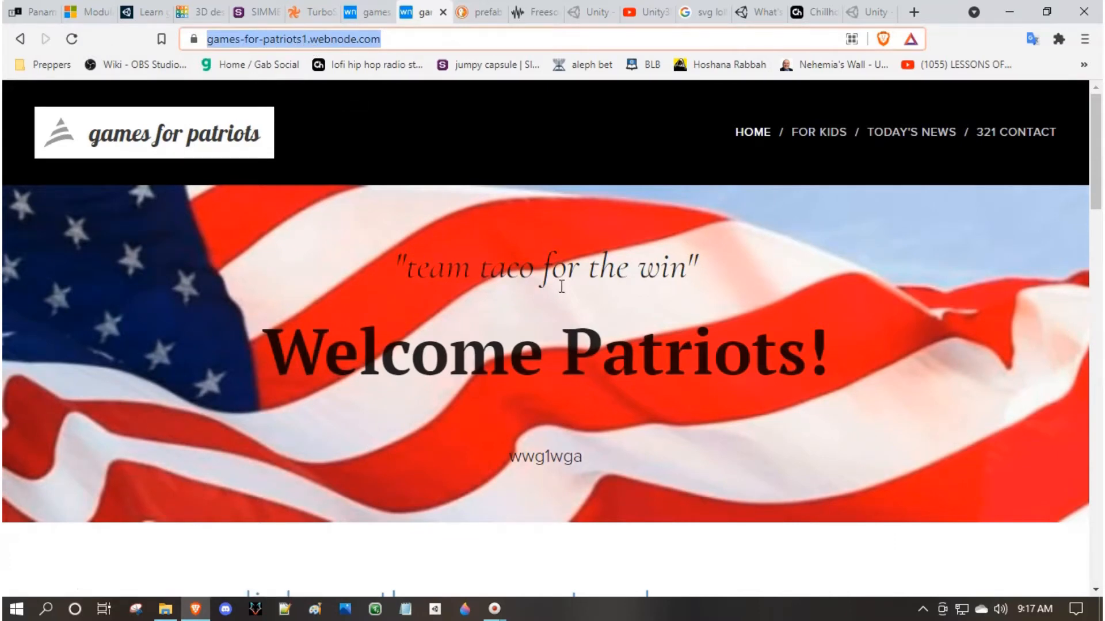
scroll(561, 286, "down", 3)
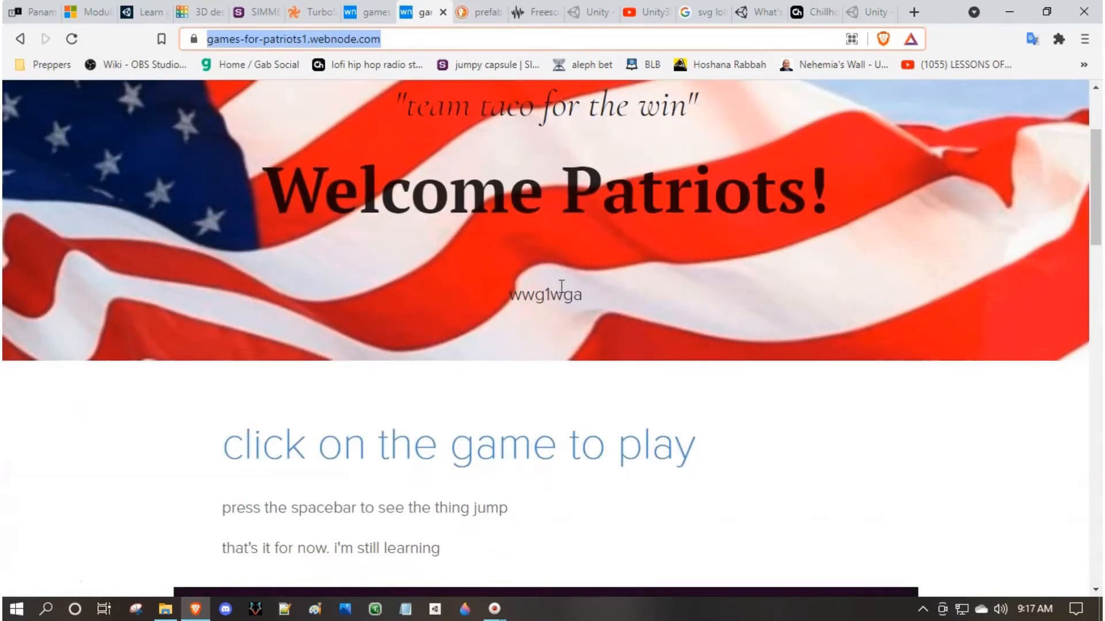
scroll(561, 286, "down", 6)
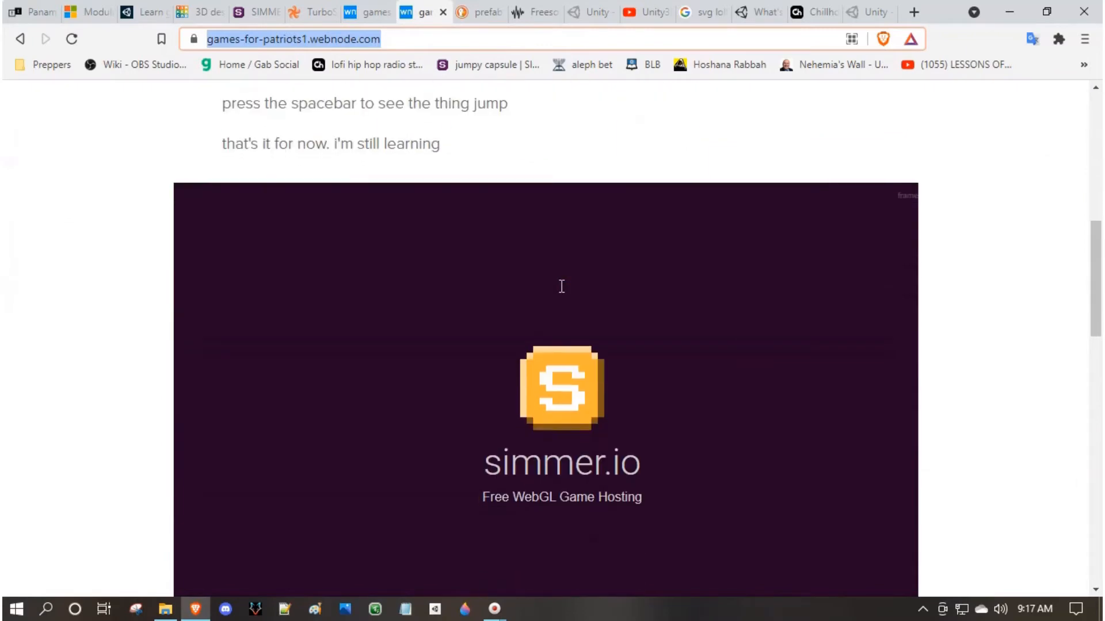
scroll(562, 286, "down", 3)
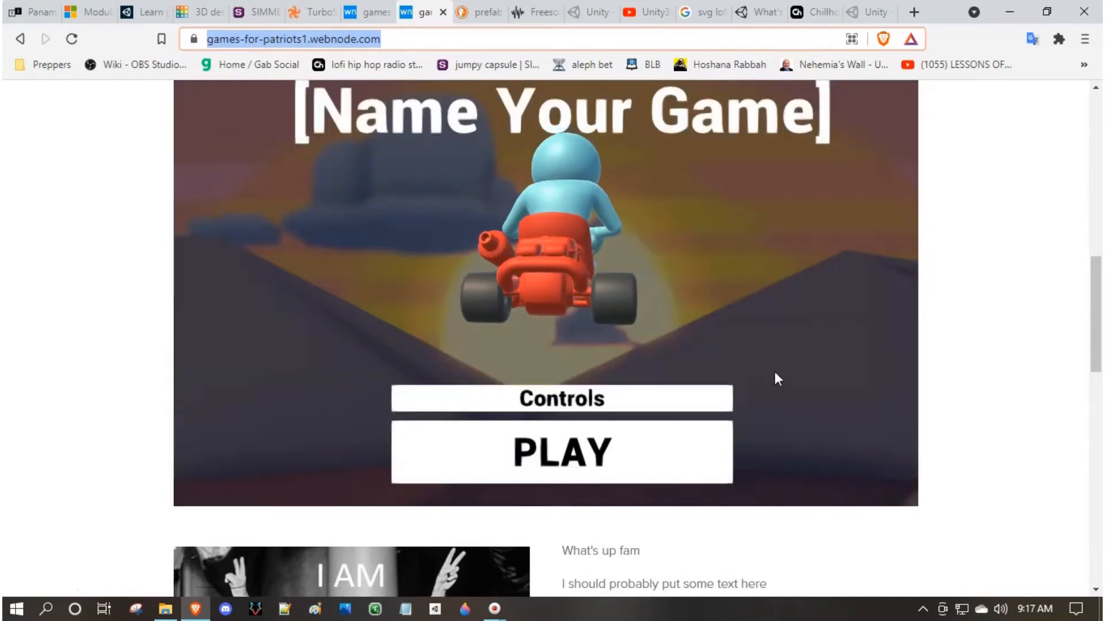
- Start the embedded kart game and drive the kart around the track through all checkpoints to test it
left_click(583, 464)
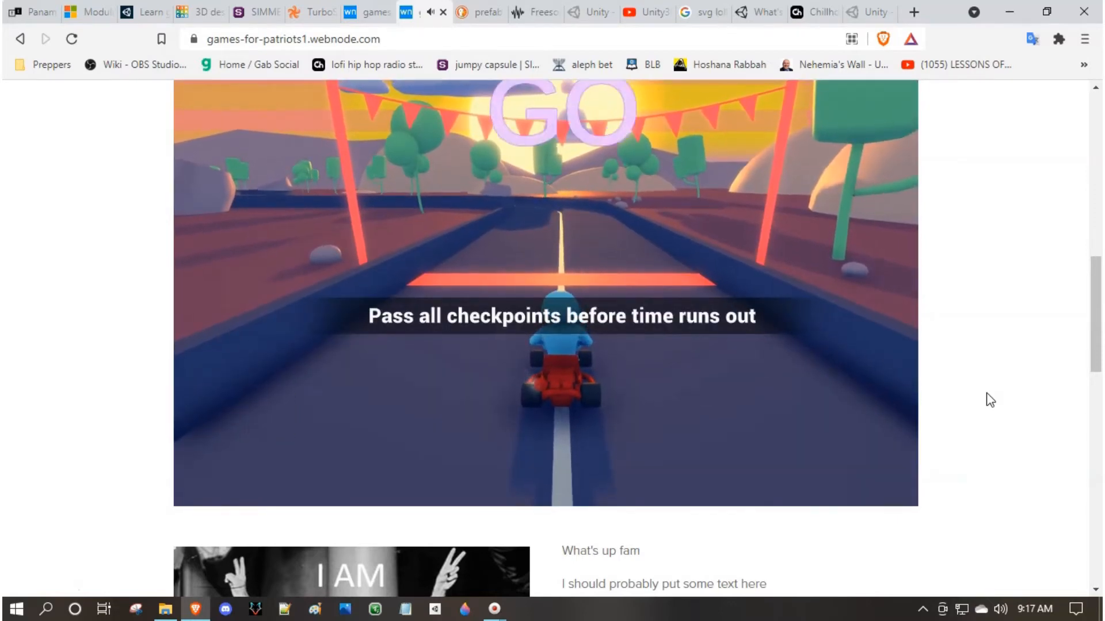
key("Up")
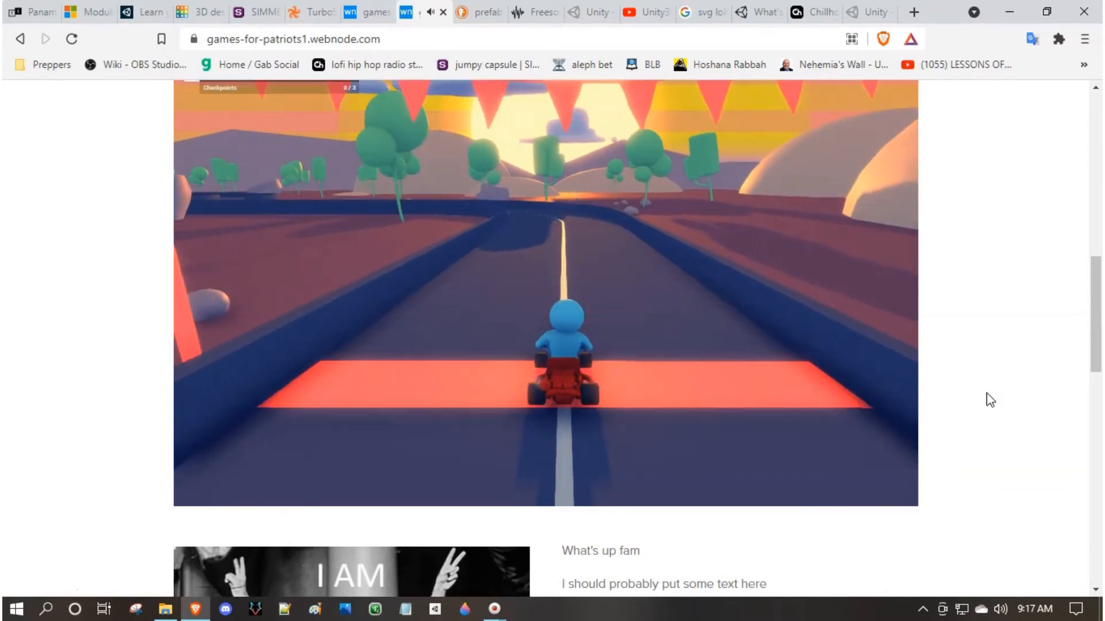
key("Left")
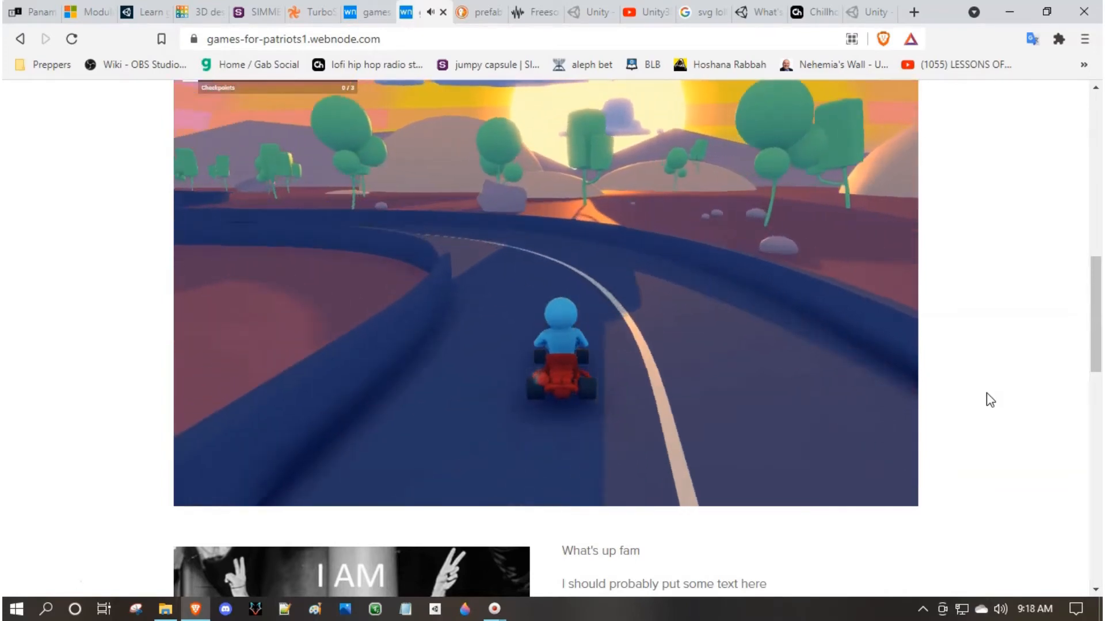
key("Left")
key("Left")
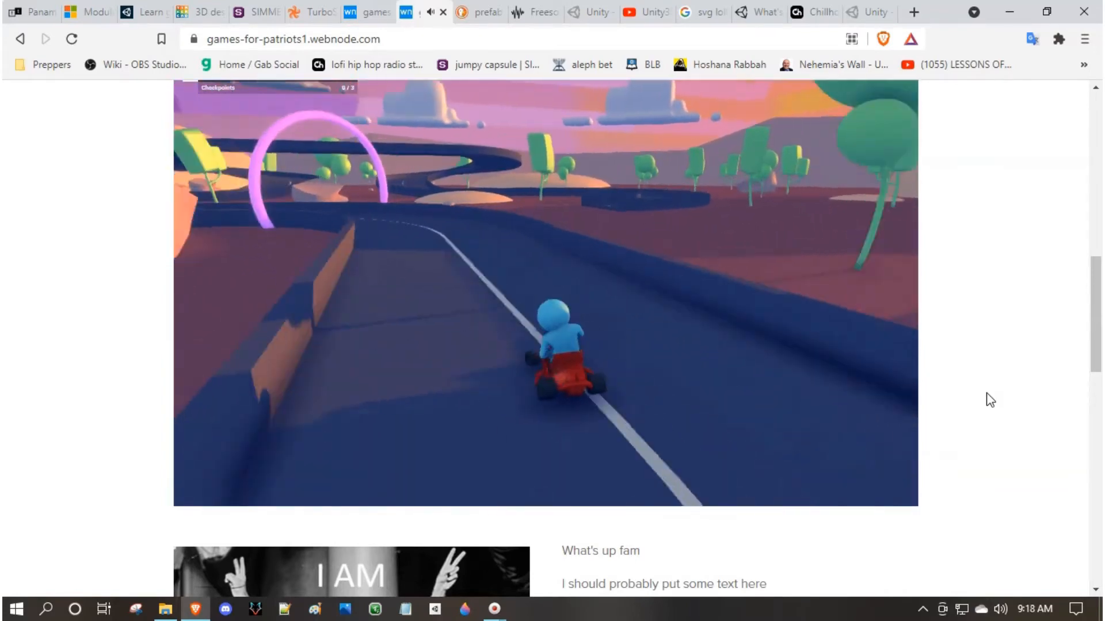
key("Left")
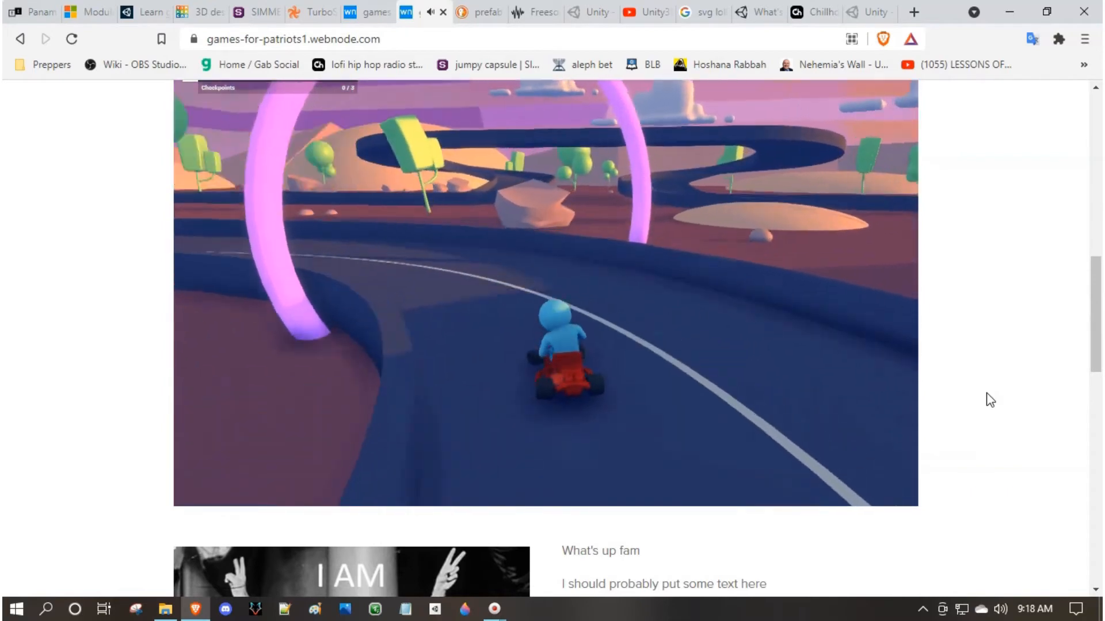
key("Left")
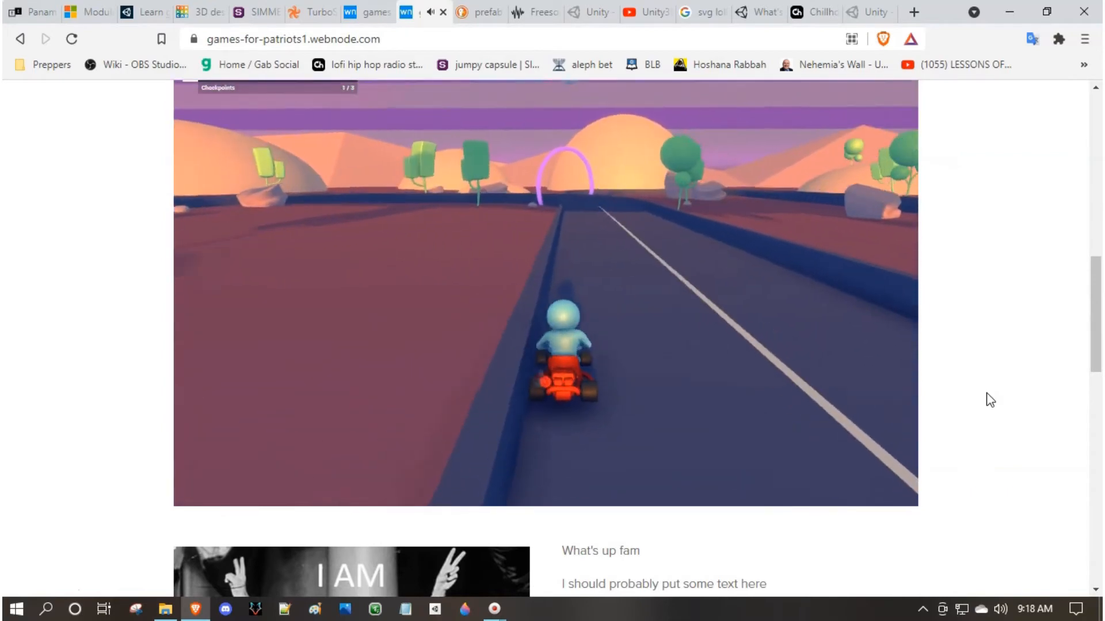
key("Left")
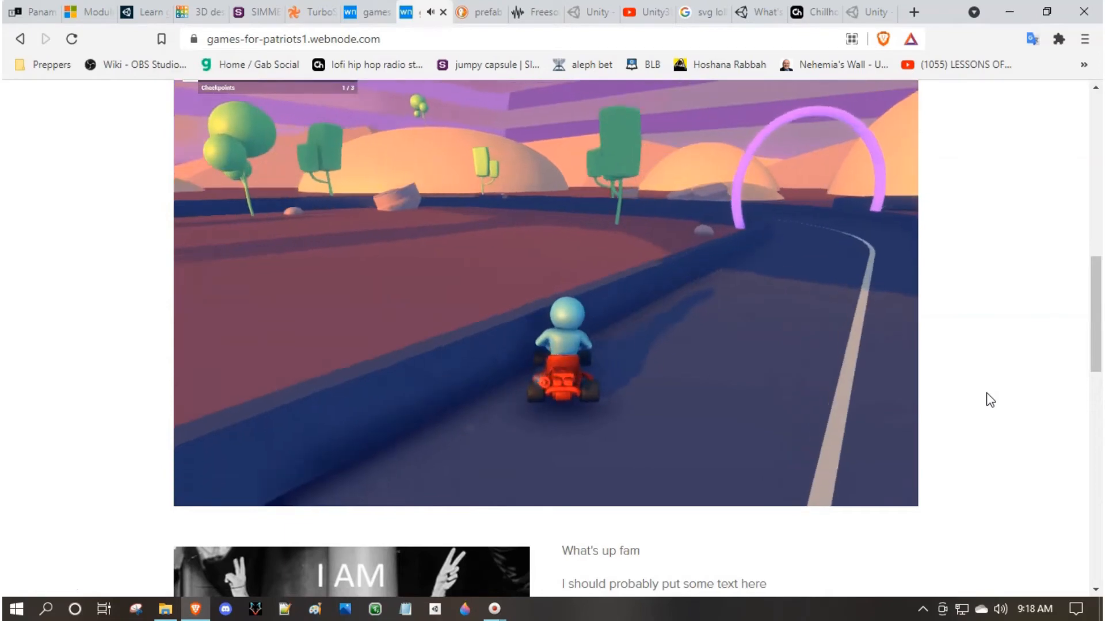
key("Left")
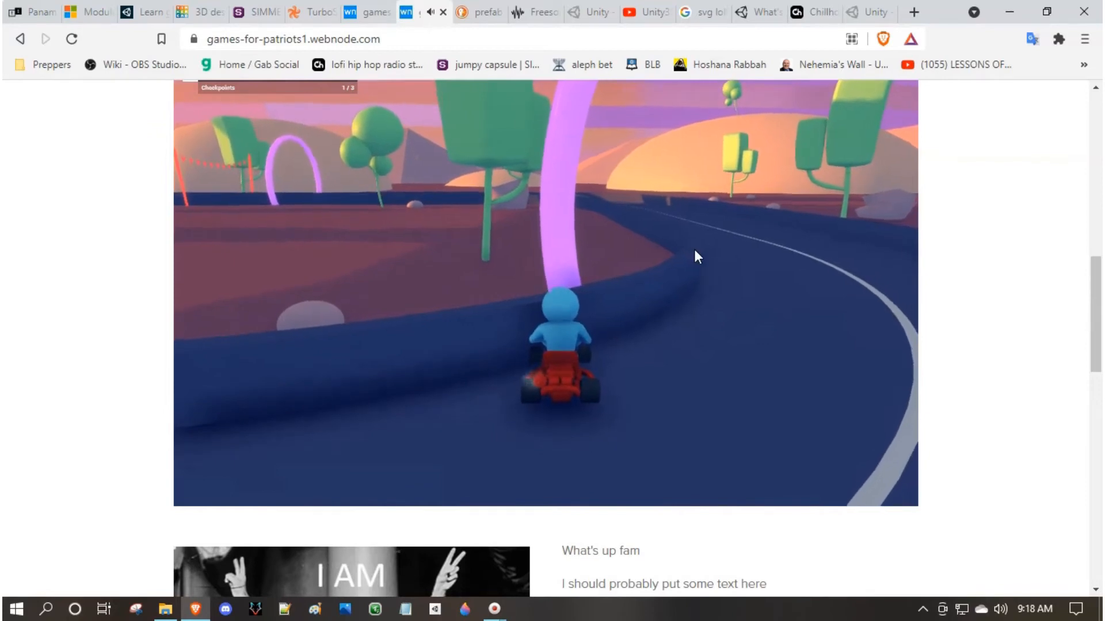
key("Up")
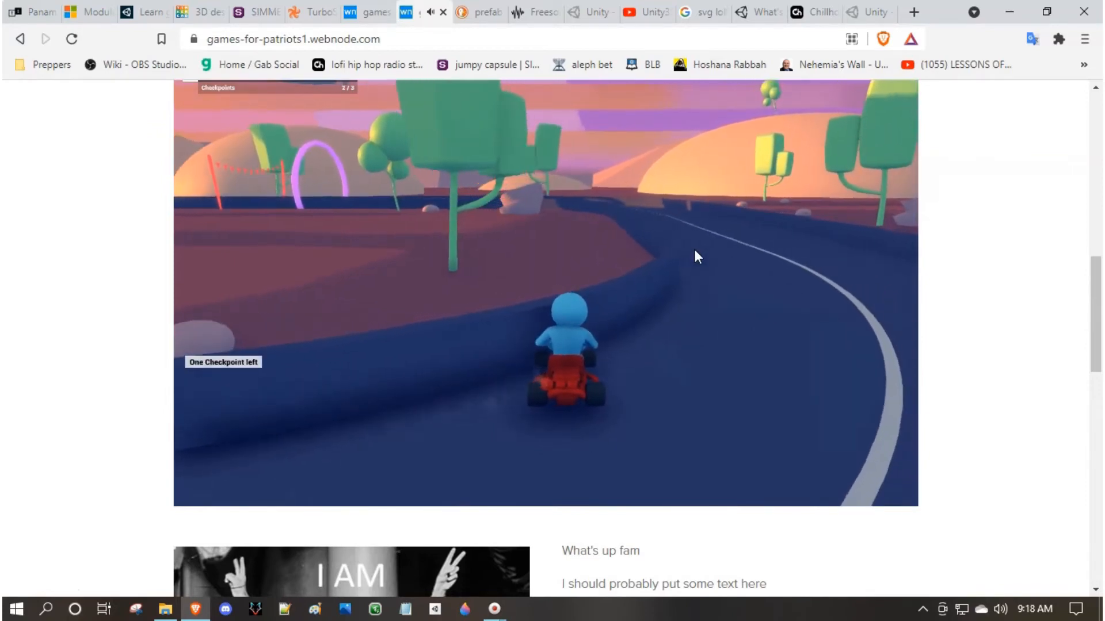
key("Right")
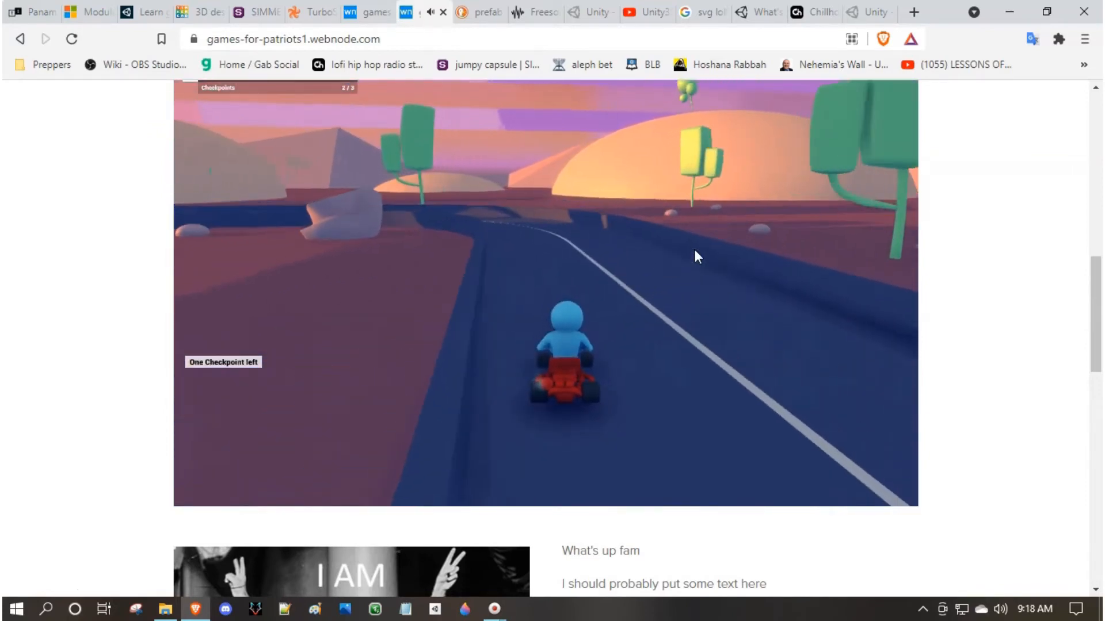
key("Left")
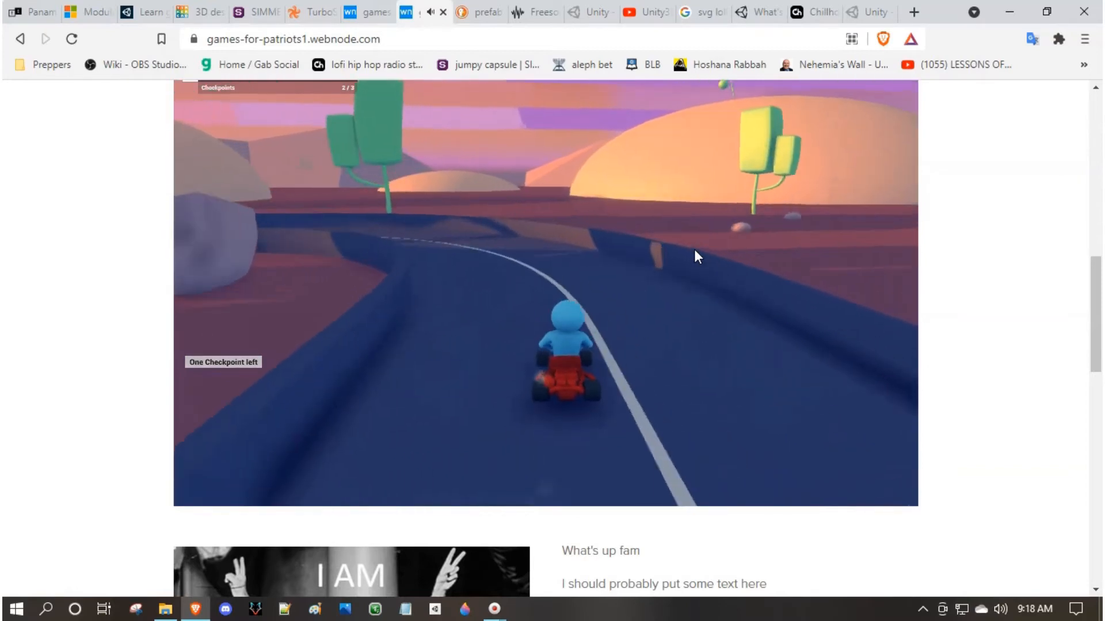
key("Left")
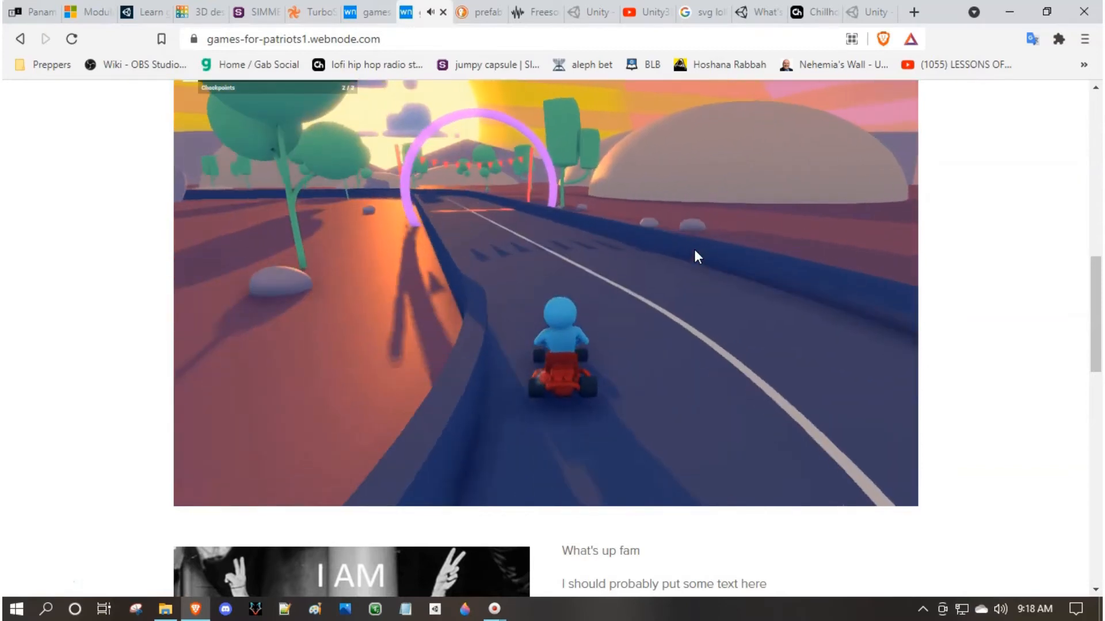
key("Left")
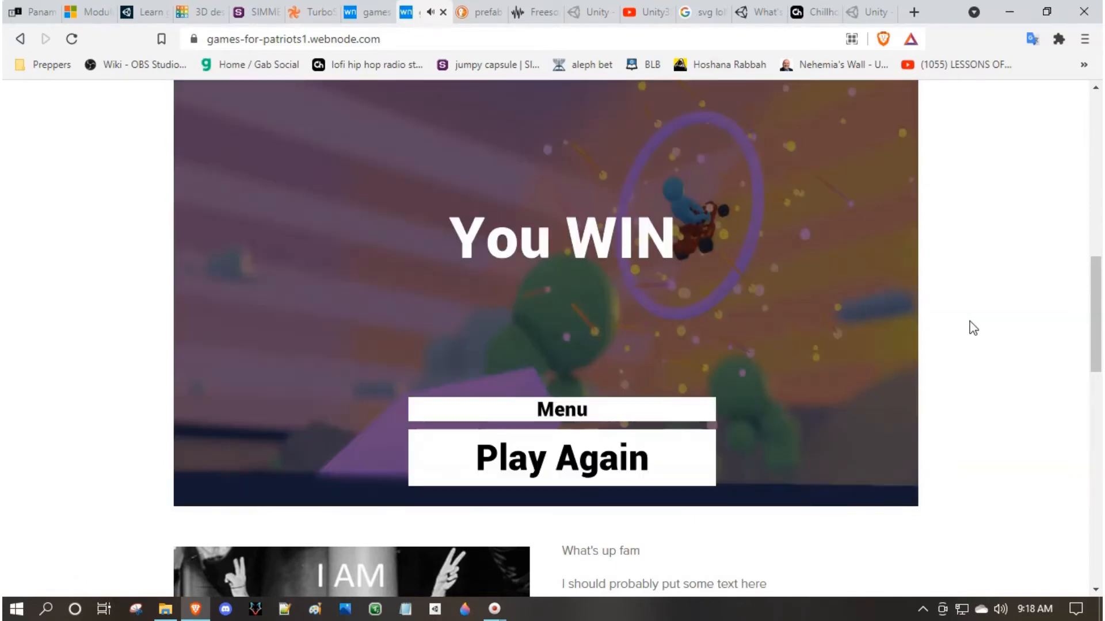
- Return to the game's main menu, review its keyboard controls, and close the controls overview
left_click(581, 413)
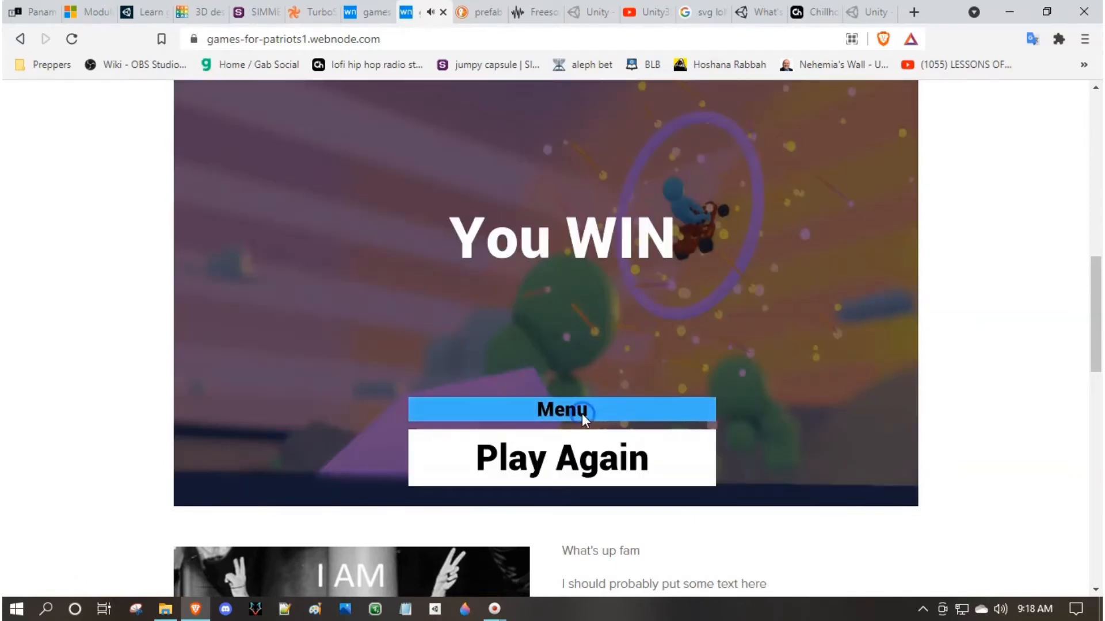
left_click(582, 402)
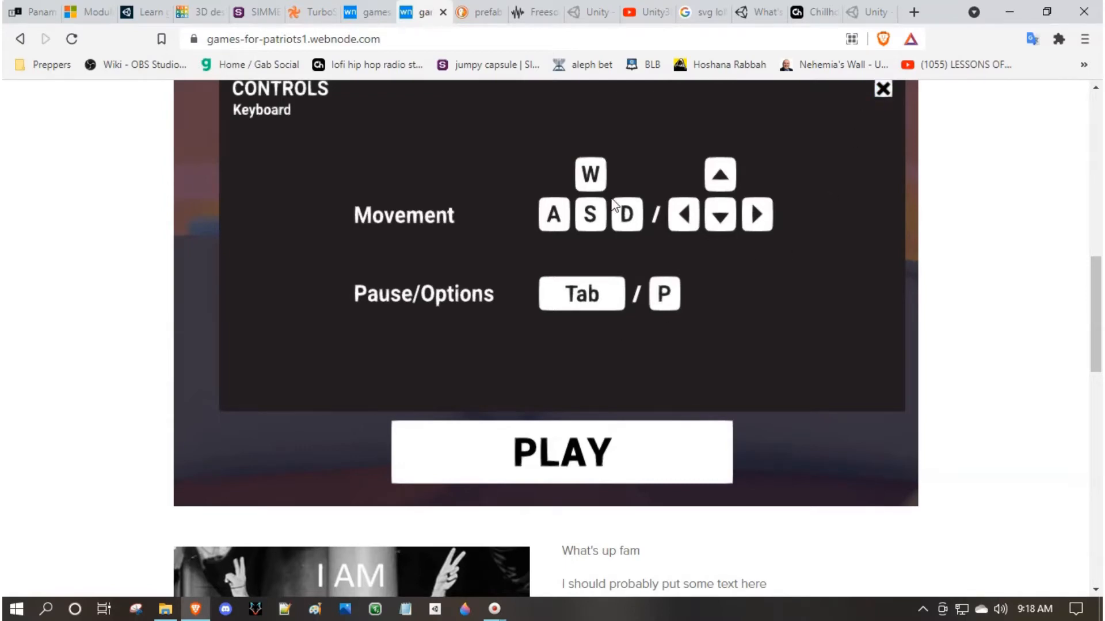
left_click(883, 89)
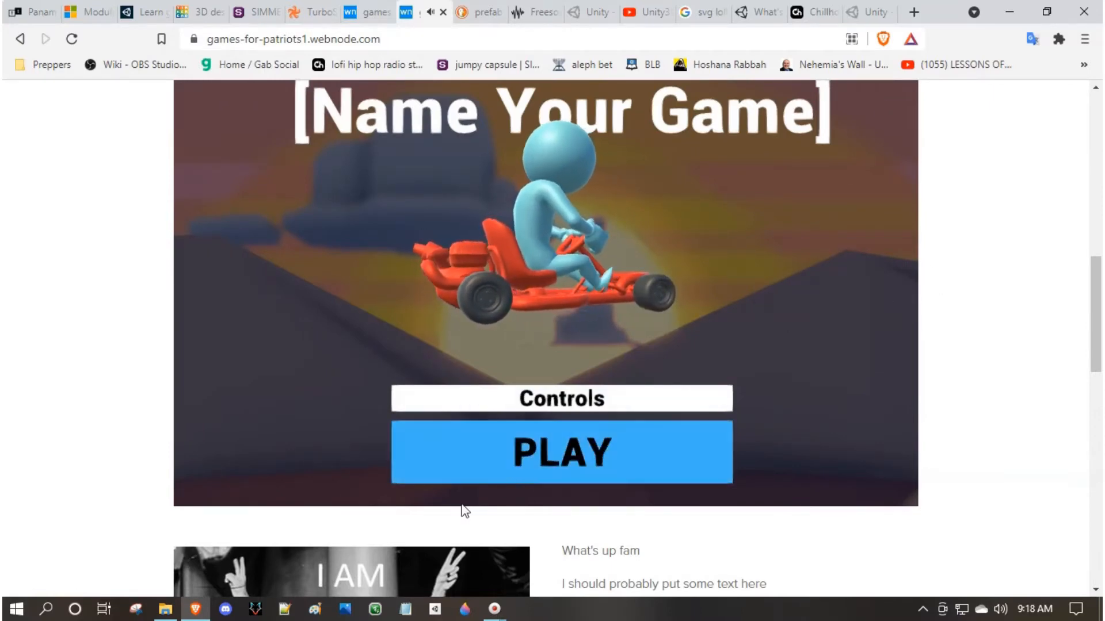
- Switch to Paint 3D with woodshedbear.fbx open and browse the model categories in the 3D library
left_click(434, 611)
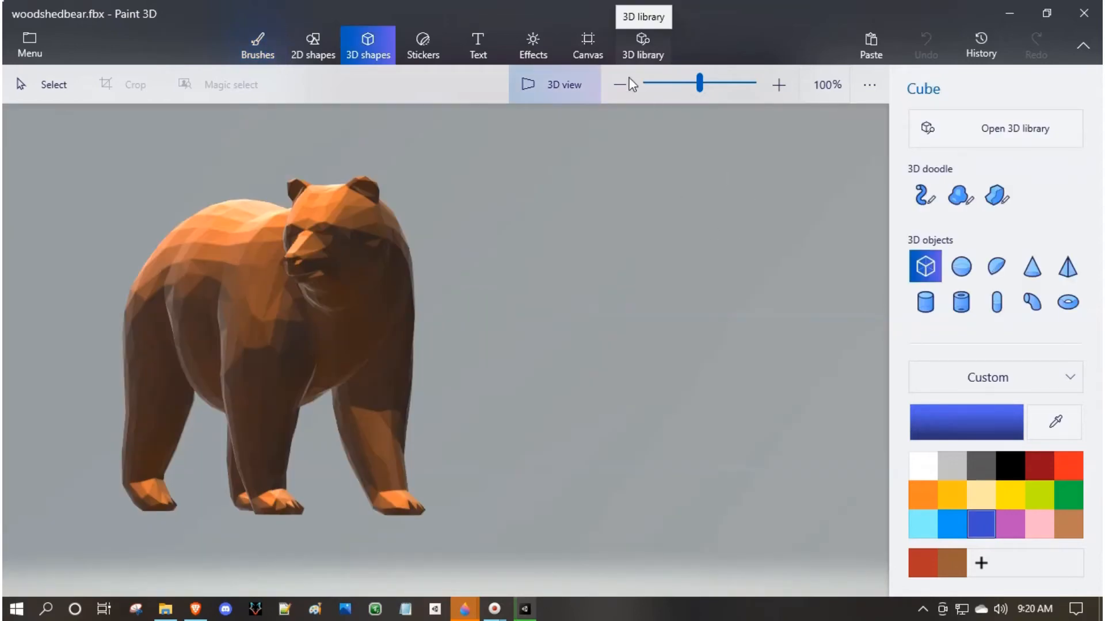
left_click(635, 35)
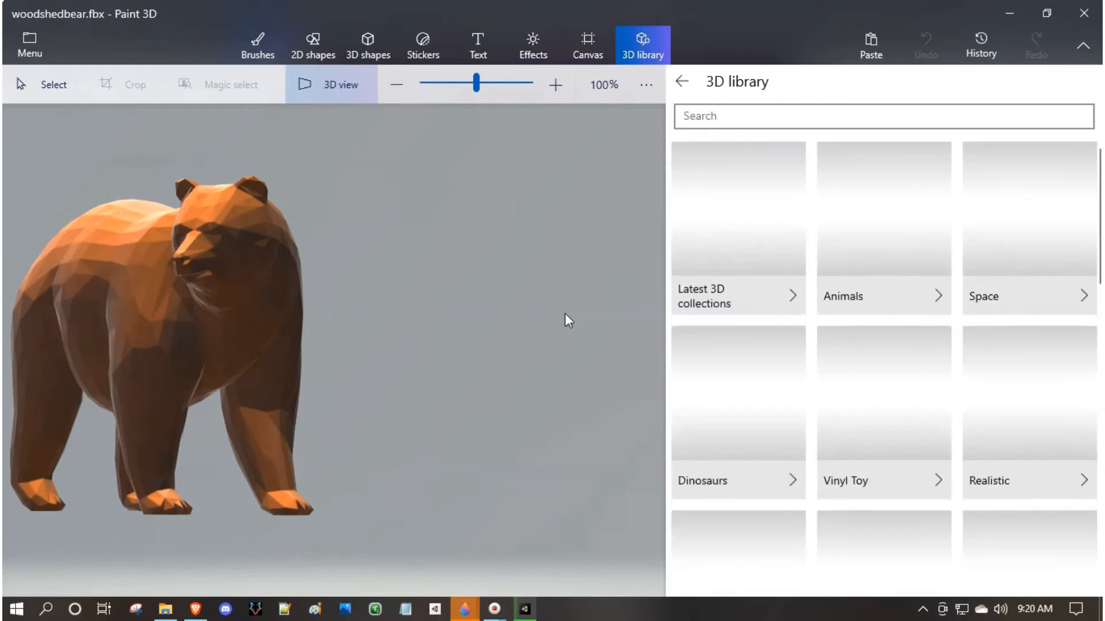
scroll(693, 334, "down", 1)
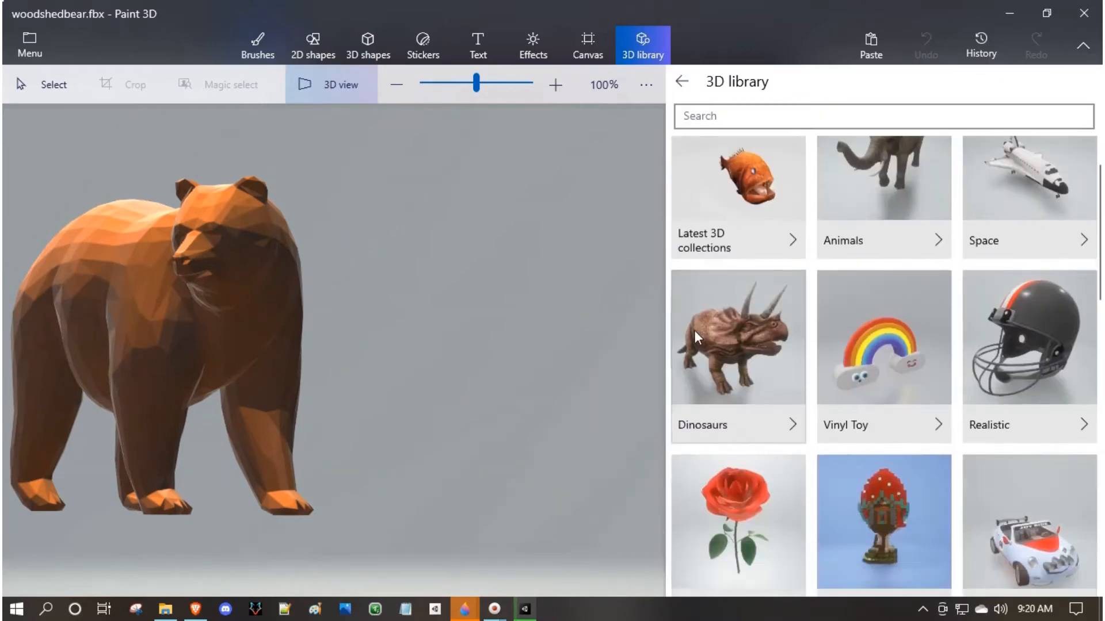
scroll(779, 389, "down", 4)
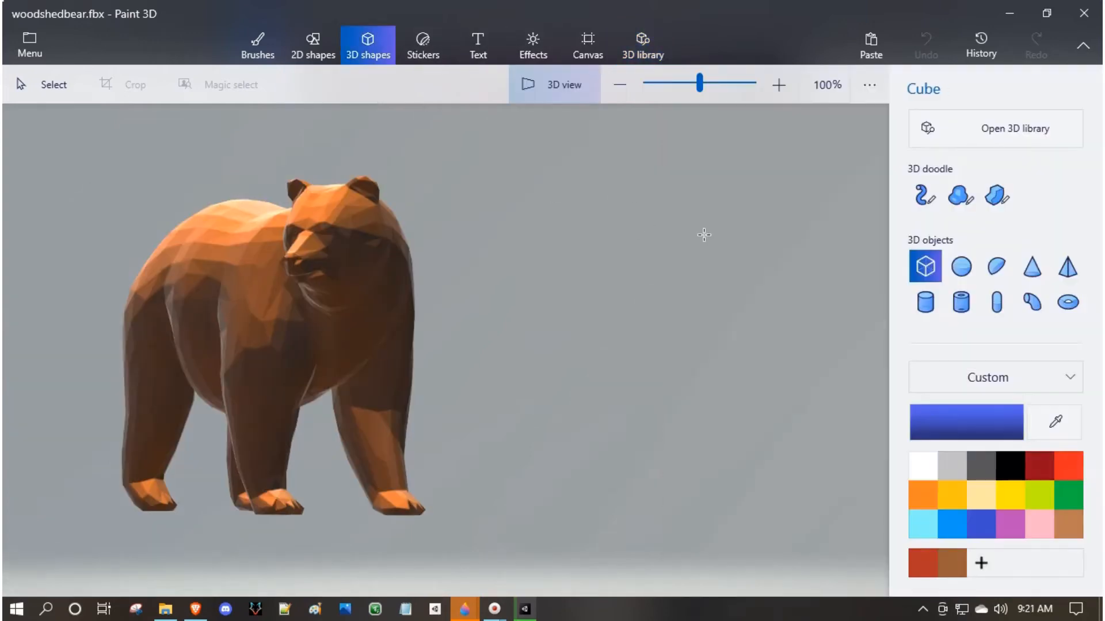
- Draw a tall blue 3D cylinder in the empty space beside the bear
left_click(926, 305)
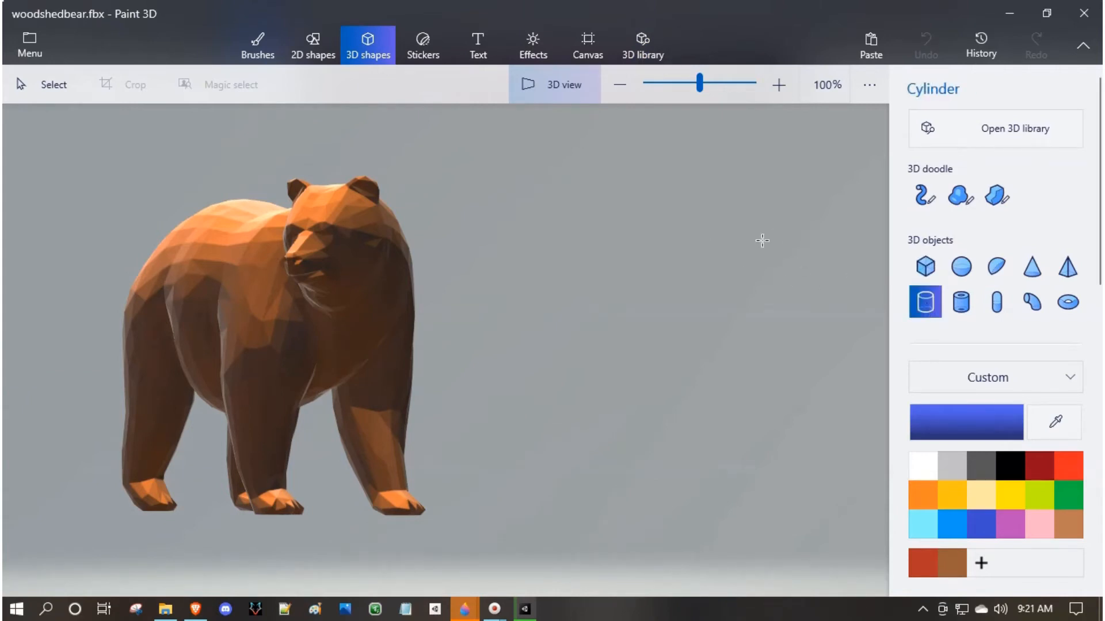
left_click_drag(690, 410, 711, 422)
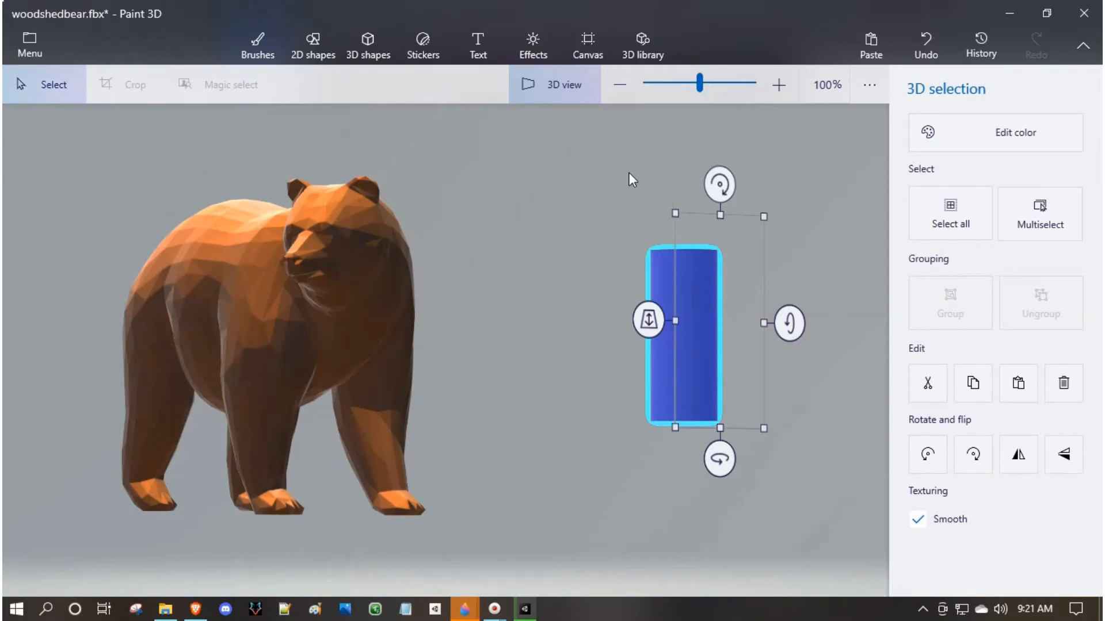
left_click(638, 173)
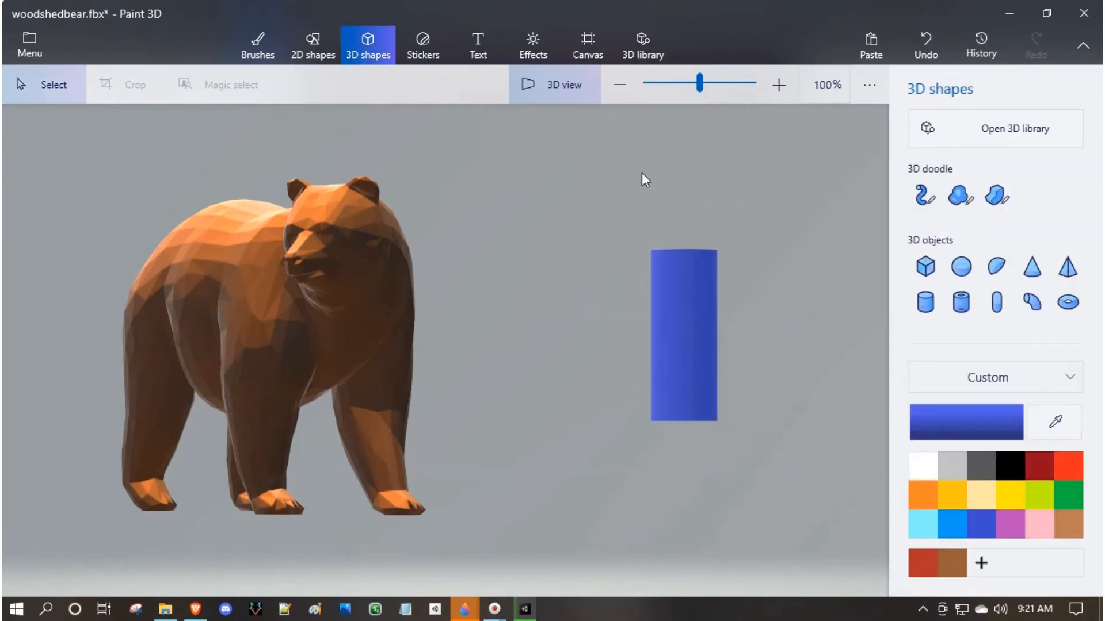
- Add a blue hemisphere and fit it onto the cylinder's upper end as a rounded cap
left_click(998, 268)
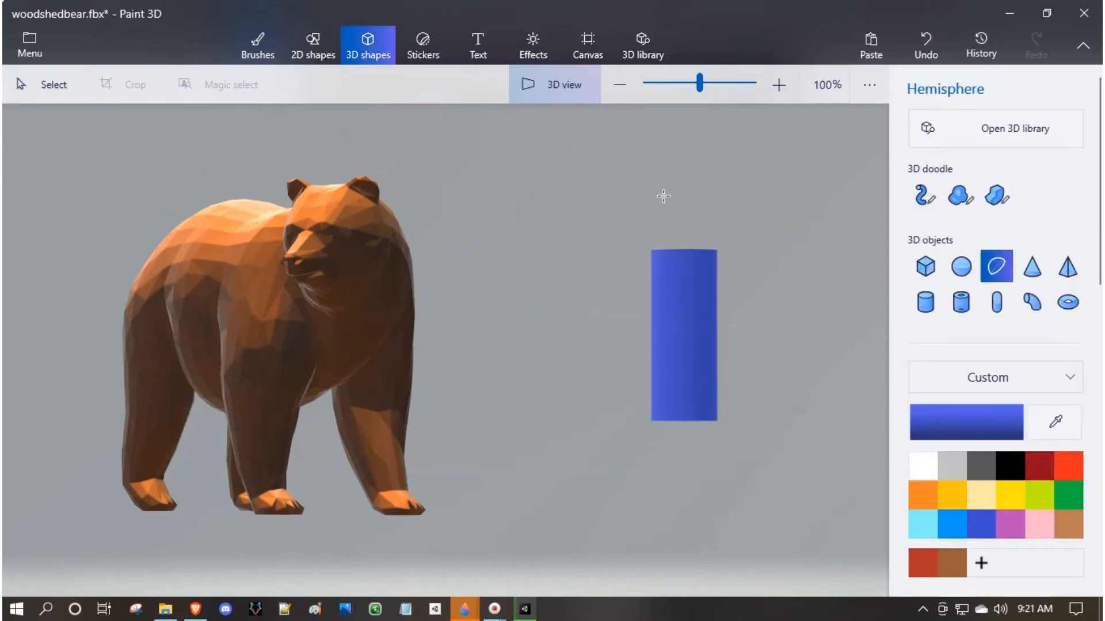
left_click_drag(671, 216, 699, 232)
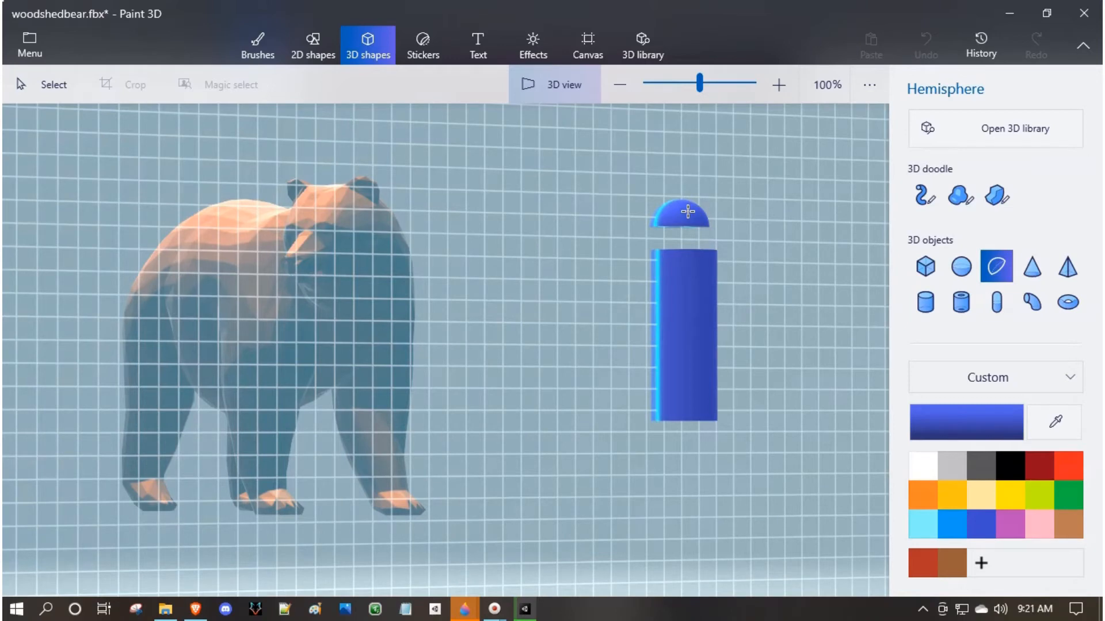
left_click_drag(686, 219, 726, 219)
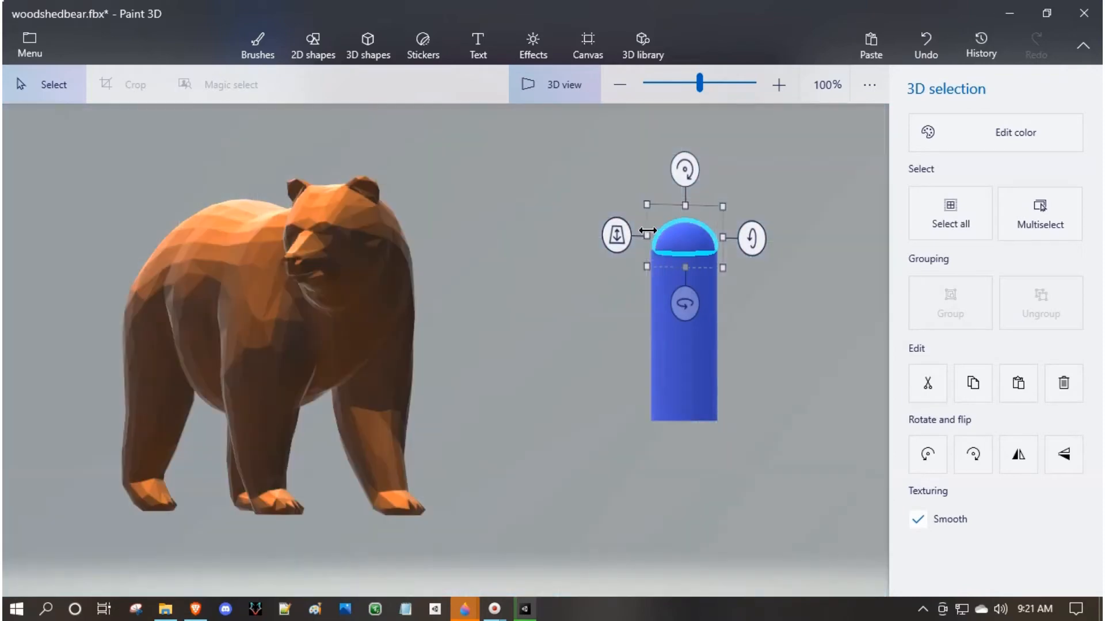
left_click(638, 230)
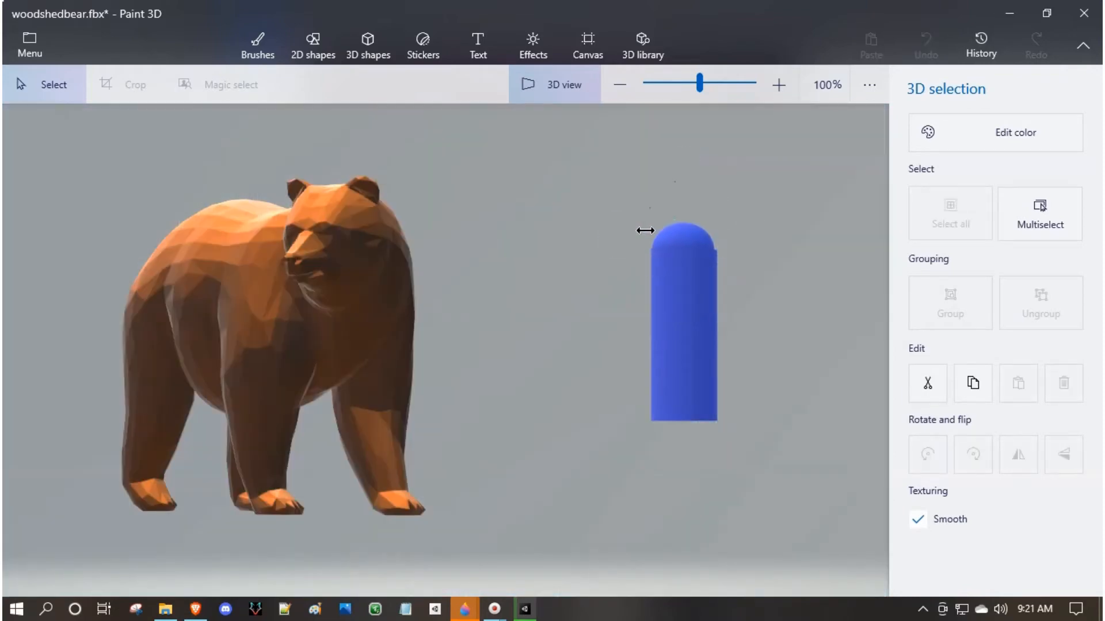
left_click(647, 230)
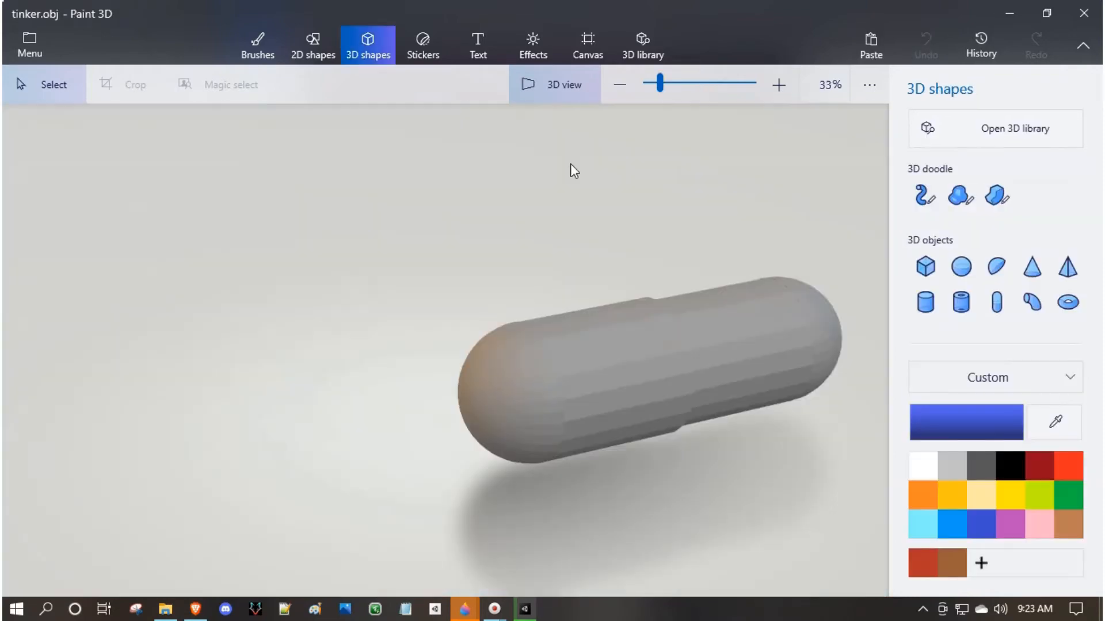
- Examine the tinker.obj capsule from several sides in Paint 3D and view the two-part capsule in Tinkercad's Learning the Moves design
right_click_drag(495, 158, 478, 153)
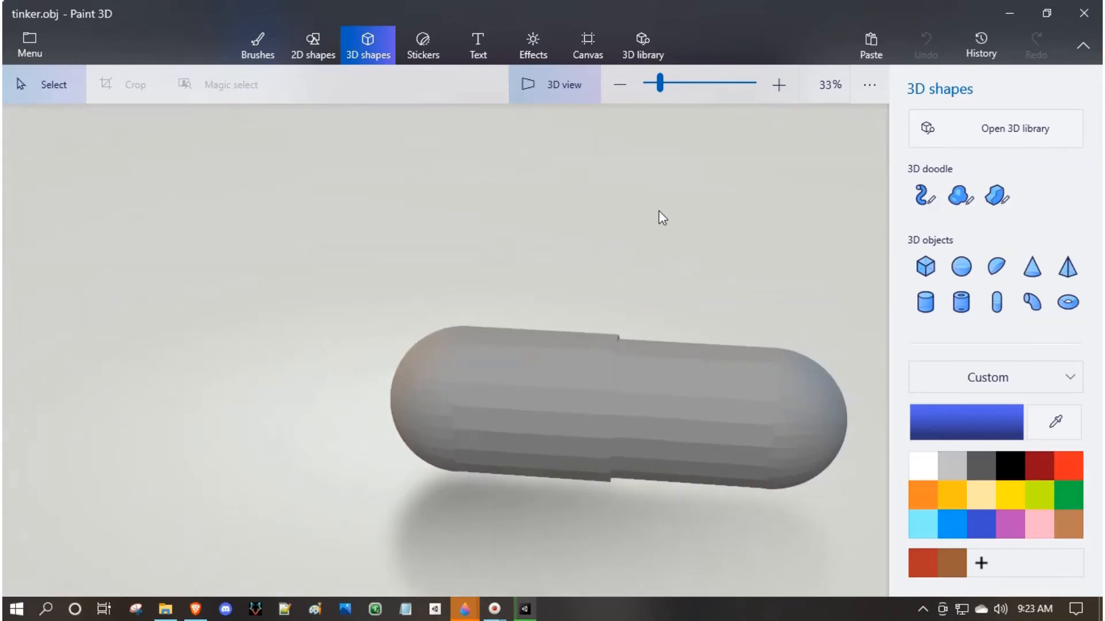
right_click_drag(662, 221, 338, 222)
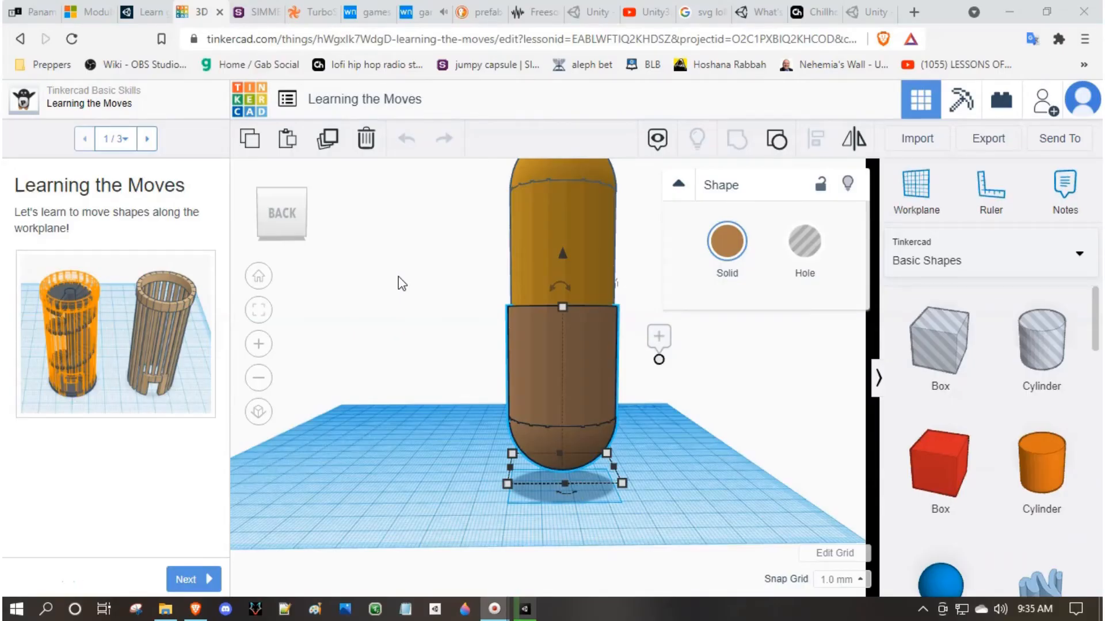
scroll(398, 276, "down", 3)
left_click(398, 276)
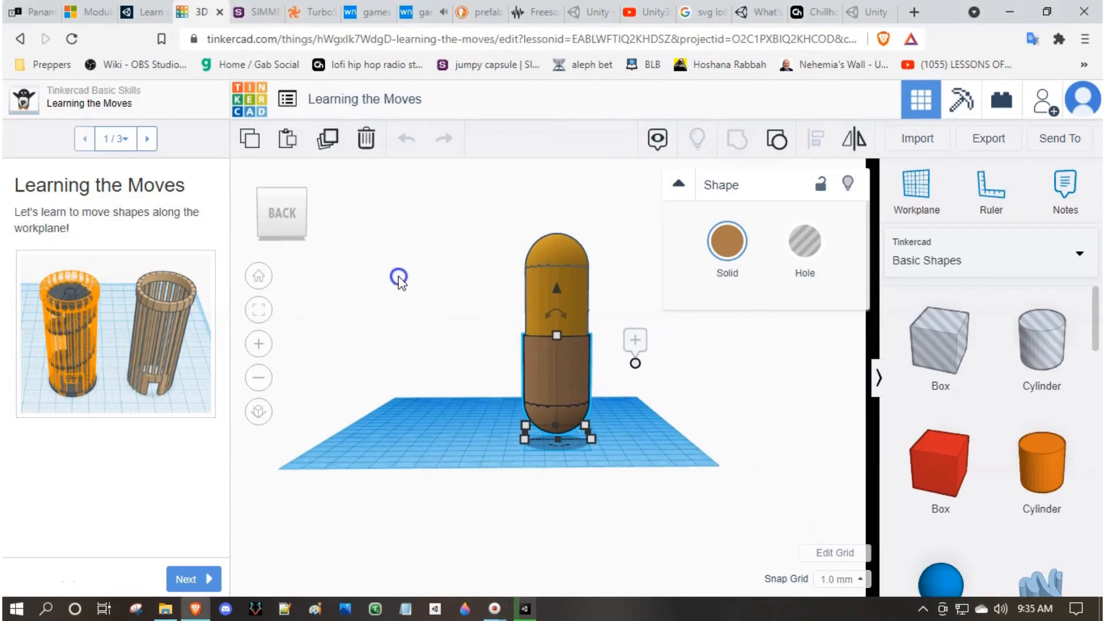
left_click(398, 276)
right_click_drag(365, 308, 303, 300)
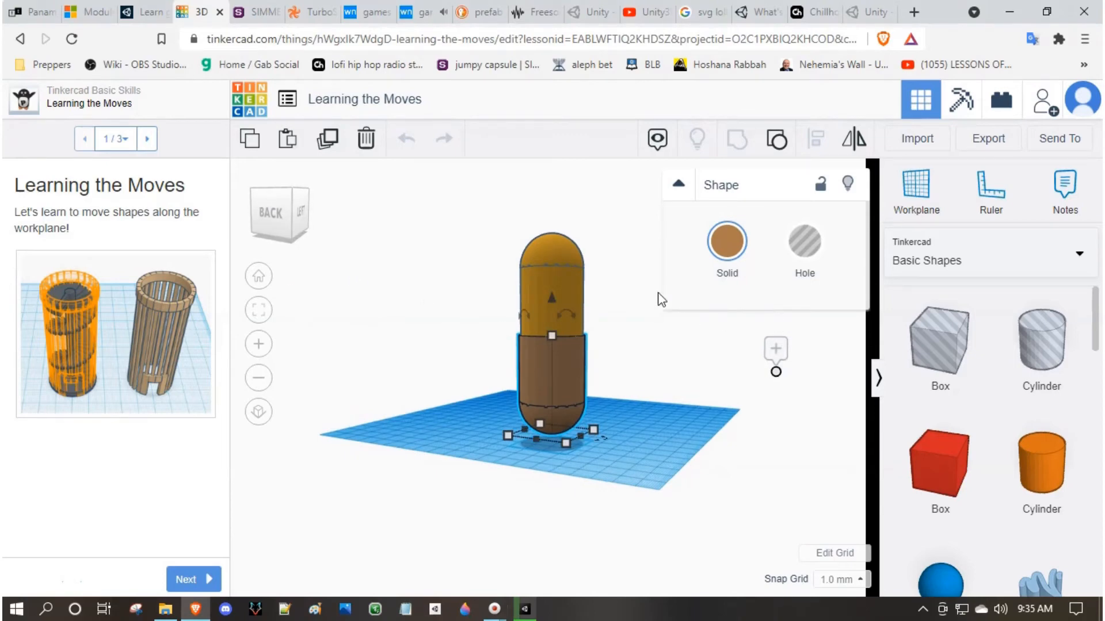
- Delete the capsule's orange upper half and its brown lower half from the workplane
left_click(571, 271)
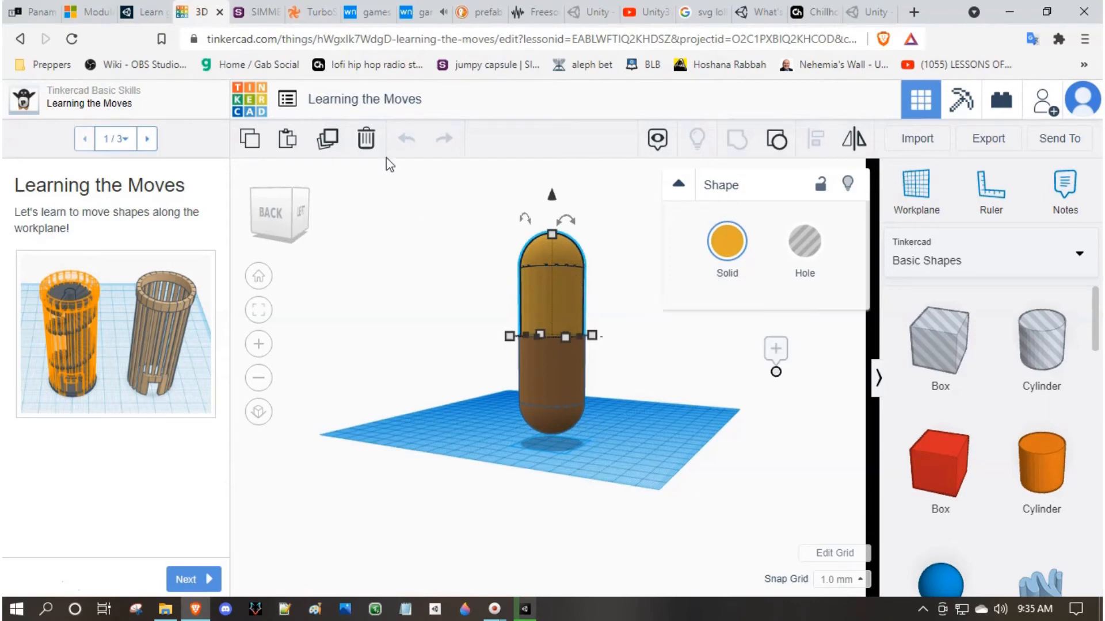
left_click_drag(547, 240, 554, 351)
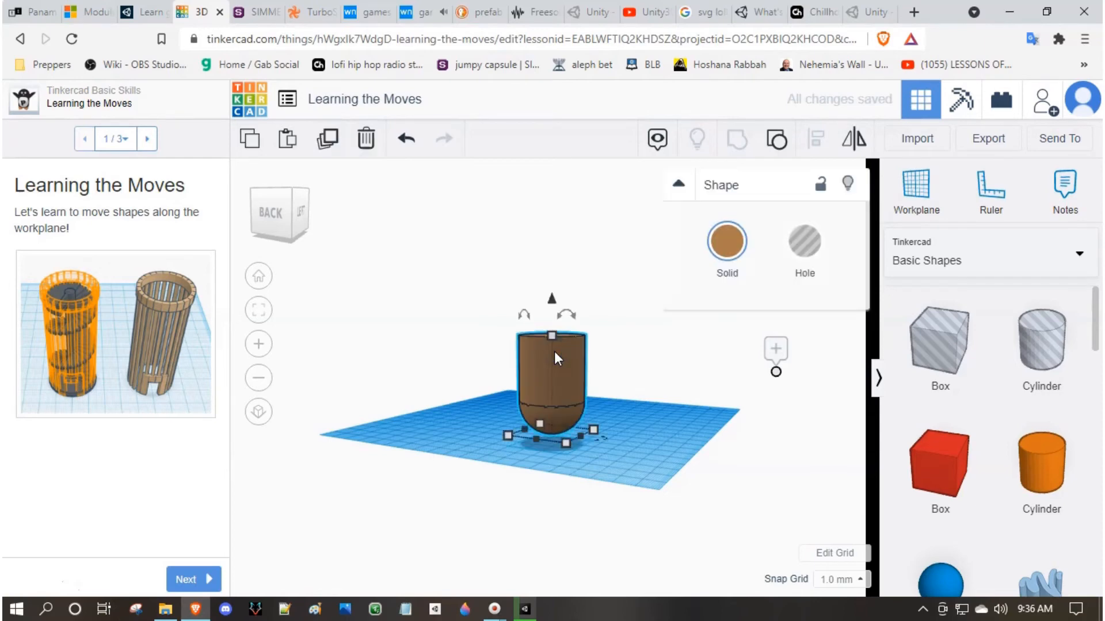
key("Delete")
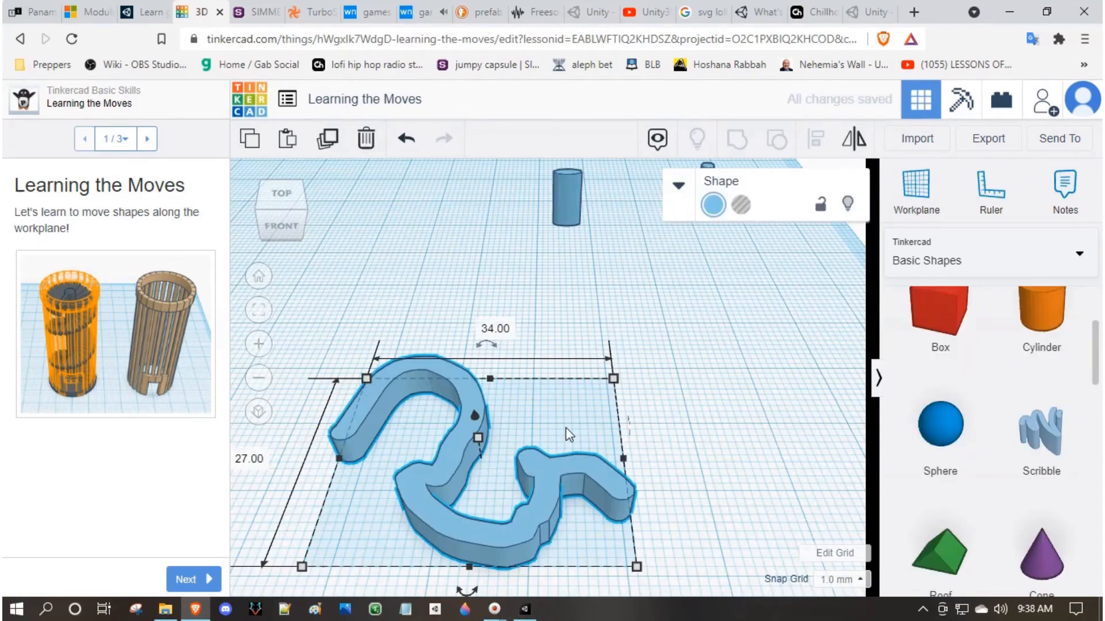
- Stretch the light-blue scribble shape wider and place a Roof shape next to it on the workplane
left_click_drag(622, 458, 733, 459)
scroll(804, 420, "down", 2)
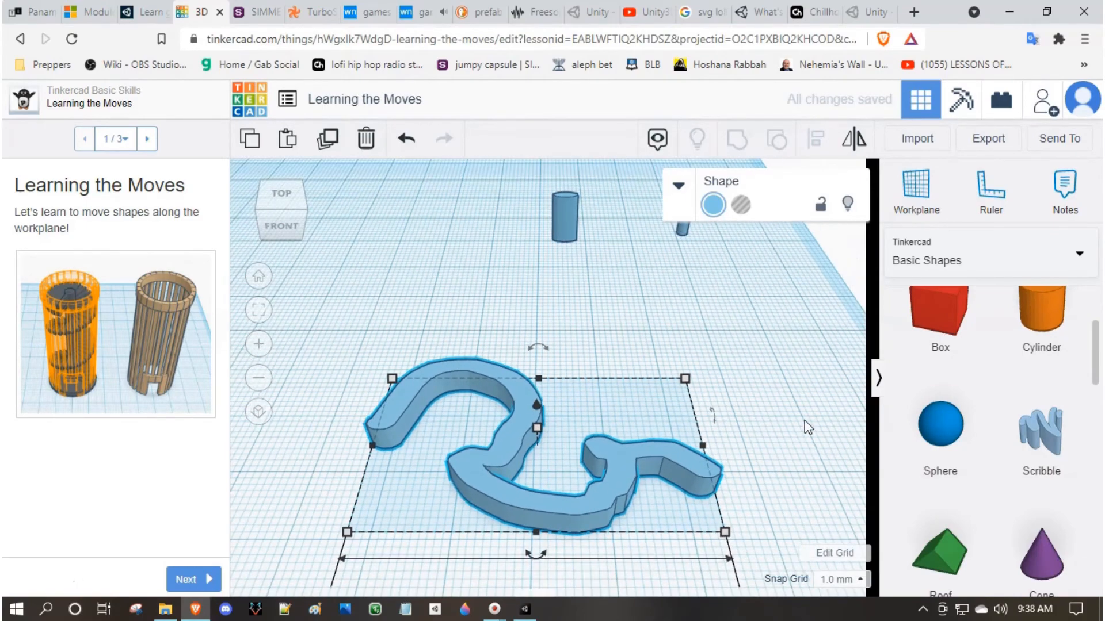
mouse_move(808, 427)
right_mouse_down()
mouse_move(717, 378)
mouse_move(703, 405)
right_mouse_up()
left_click_drag(940, 551, 485, 288)
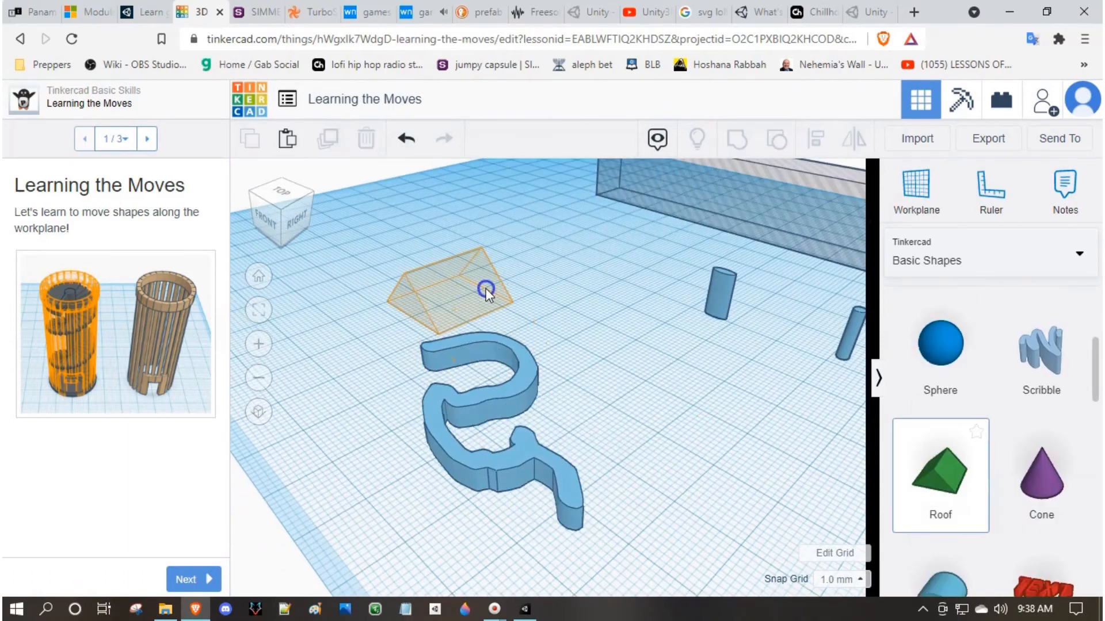
- Add a Text shape near the scribble and set its text to "Trump Twenty Twenty Won"
scroll(990, 437, "down", 3)
left_click_drag(1041, 429, 583, 376)
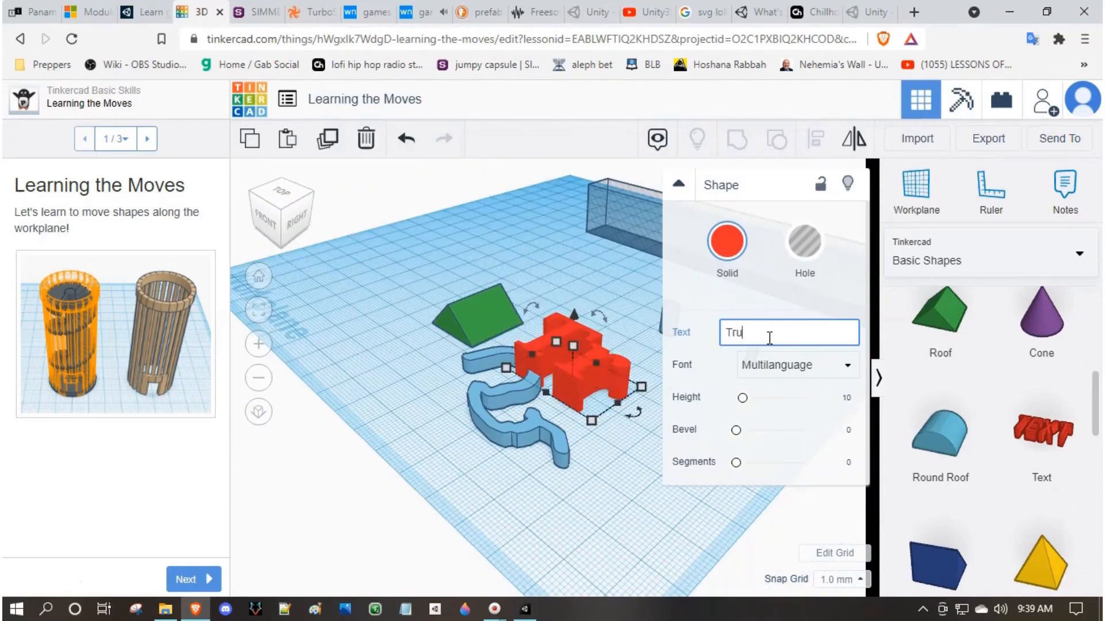
type("mp")
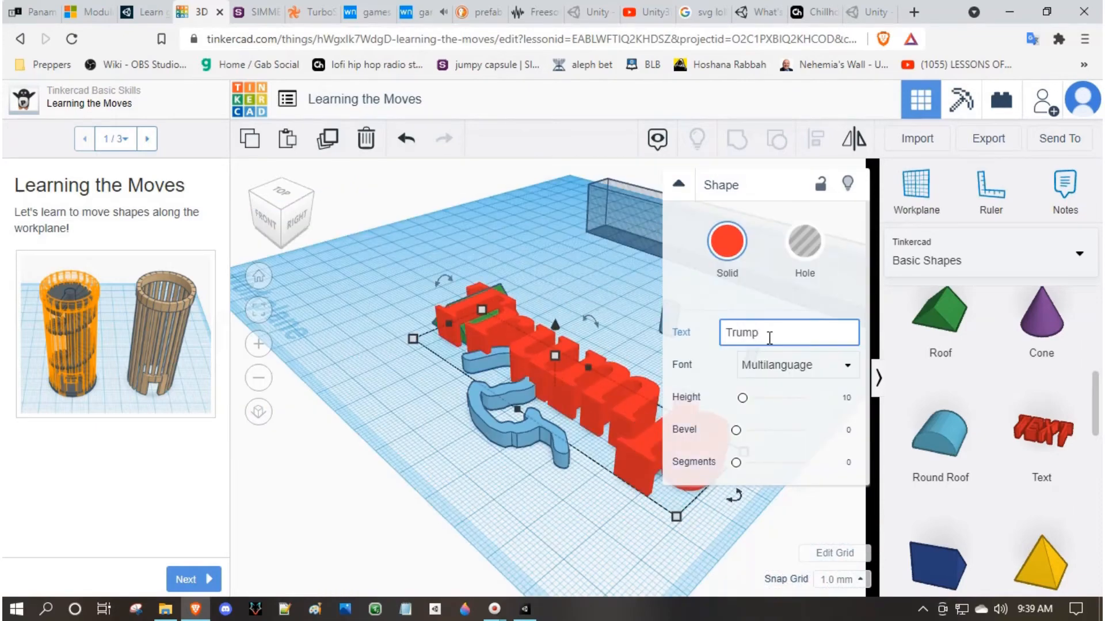
type(" Twenty")
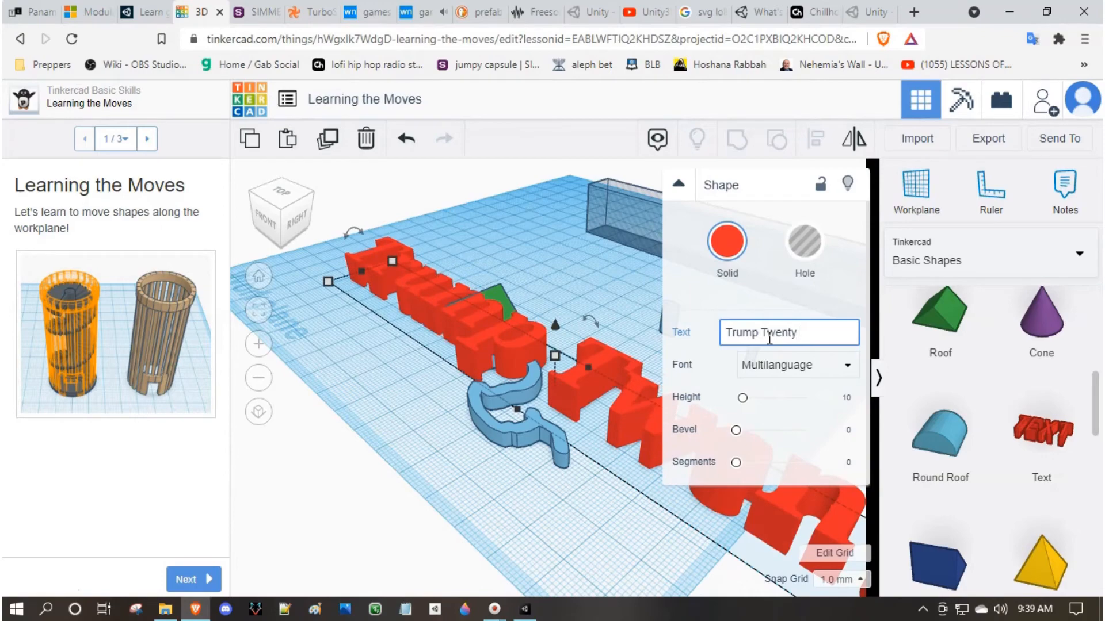
type(" Twenty ")
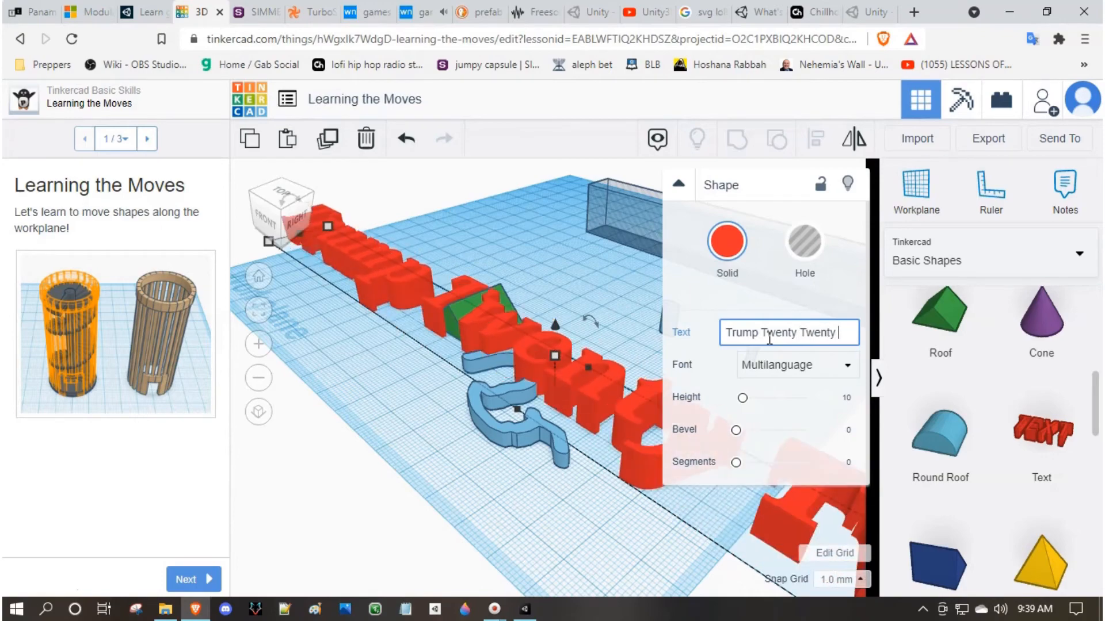
type("Won")
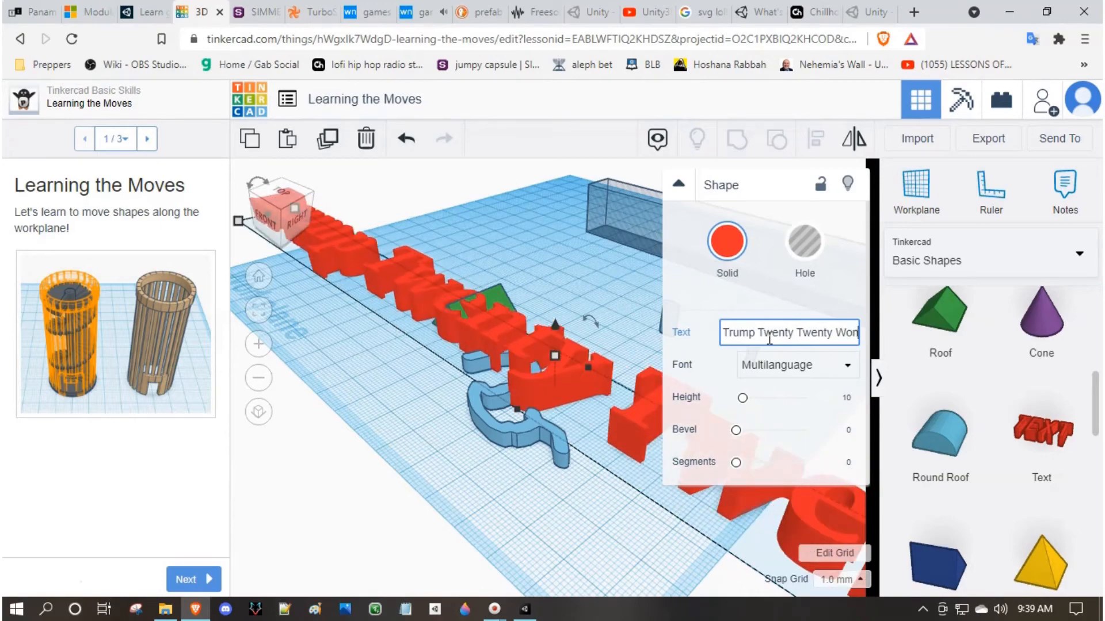
key("Return")
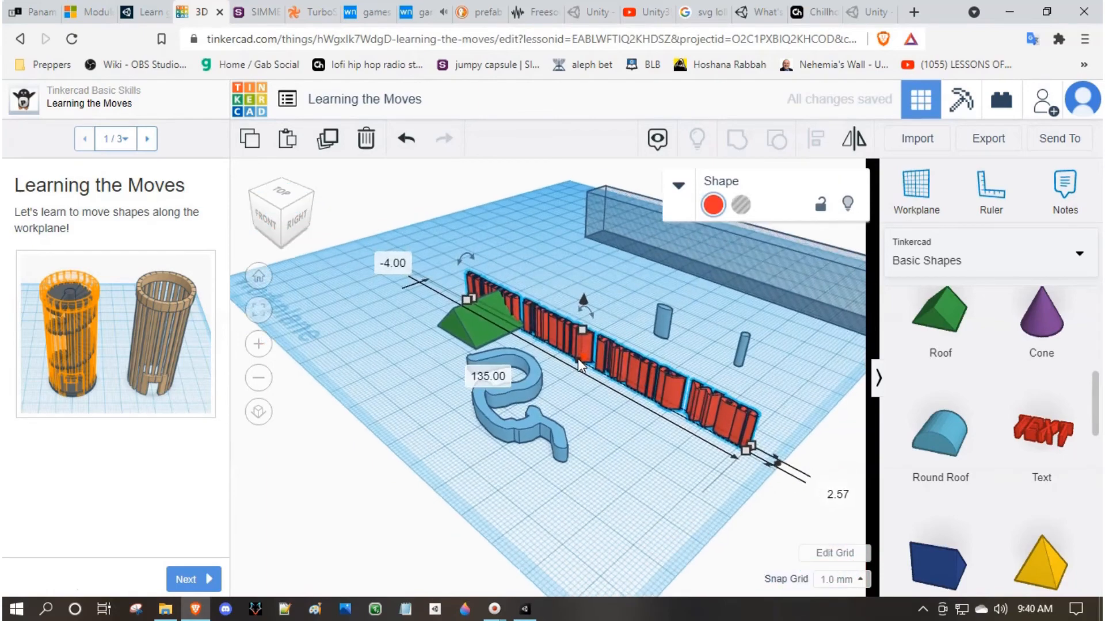
- Stretch the text shape's footprint to make the letters taller and shift it about 3 mm and 1 mm along the workplane axes
scroll(578, 358, "up", 4)
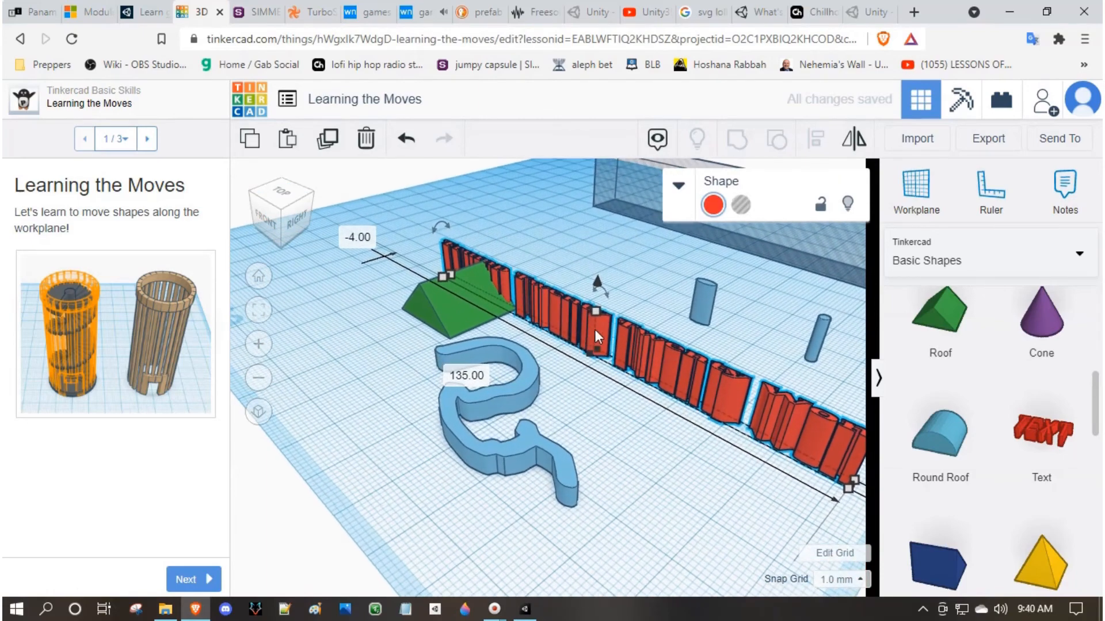
mouse_move(592, 313)
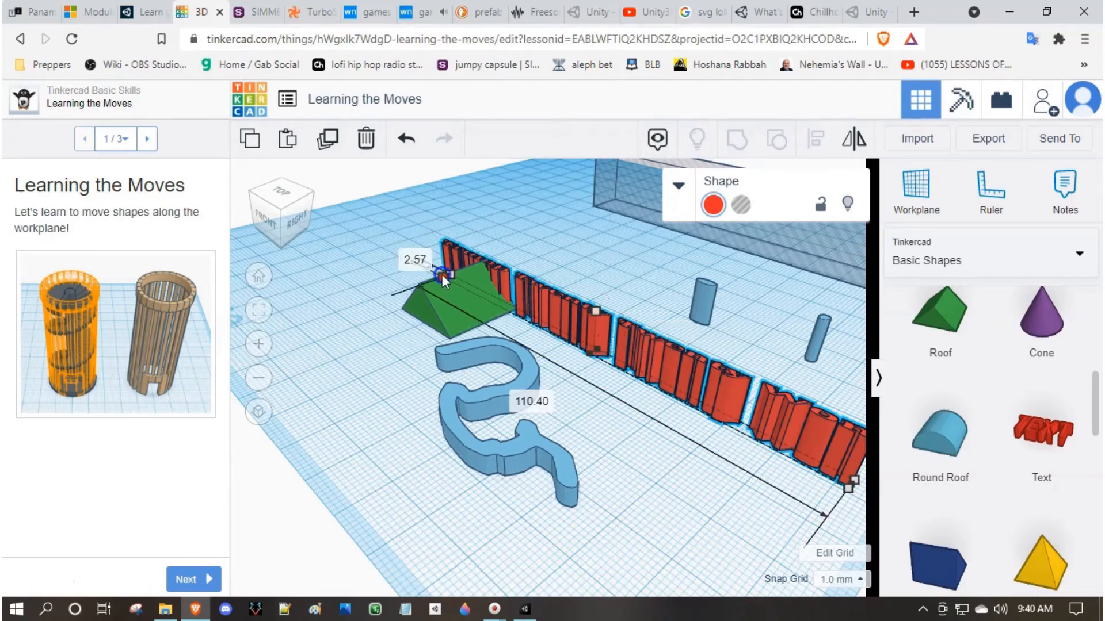
left_click_drag(442, 274, 406, 314)
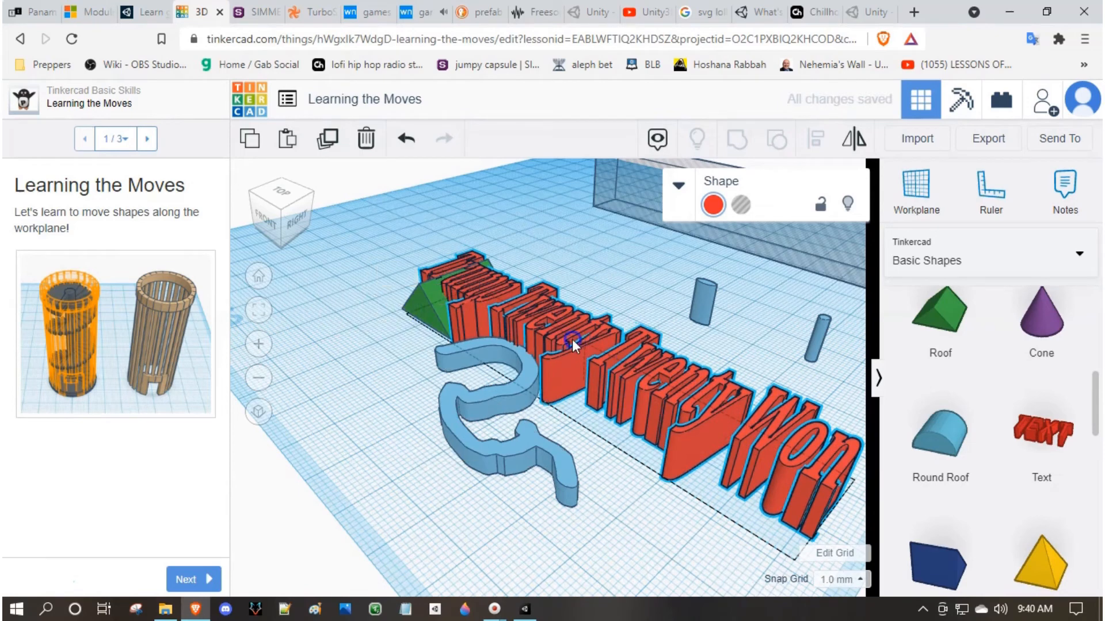
left_click_drag(572, 339, 588, 336)
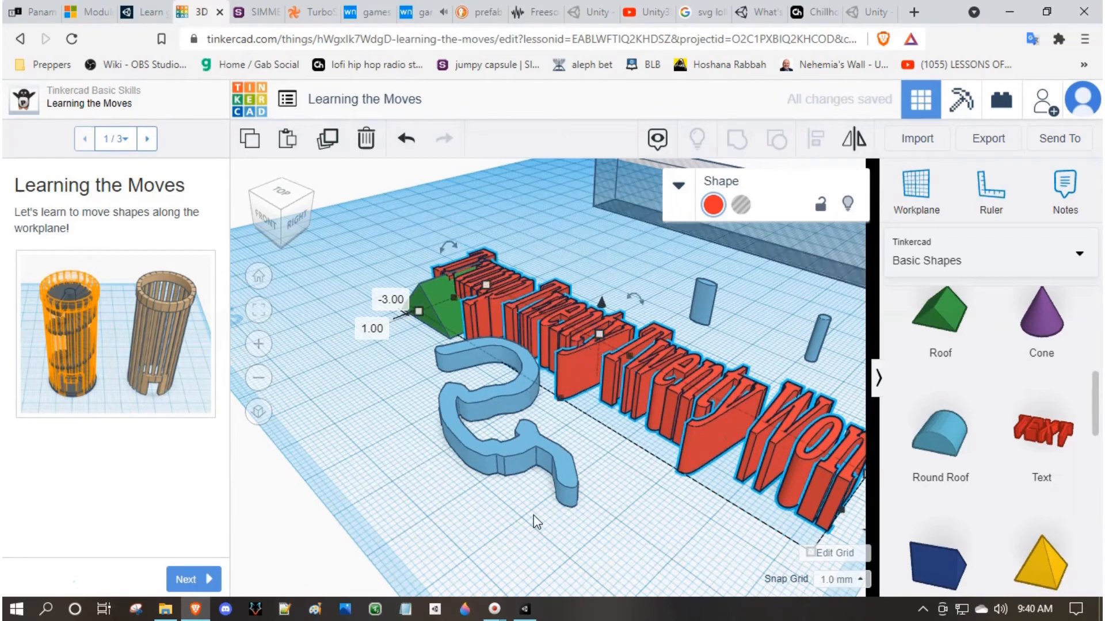
- Switch to the Unity karting project and review the import settings of the tinker model in Assets
left_click(39, 588)
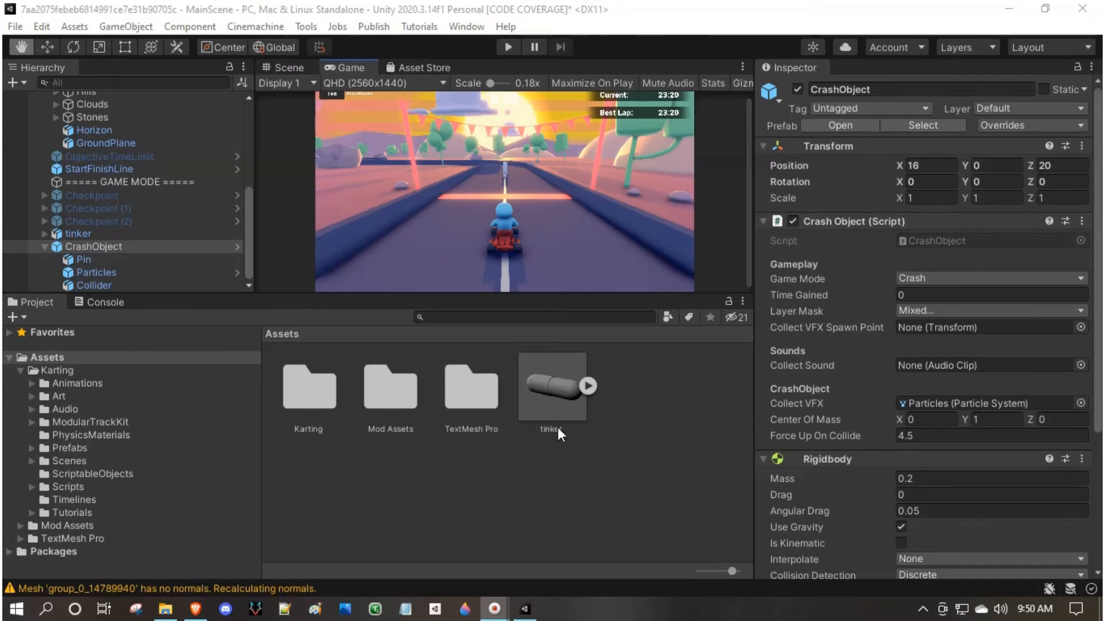
left_click(547, 398)
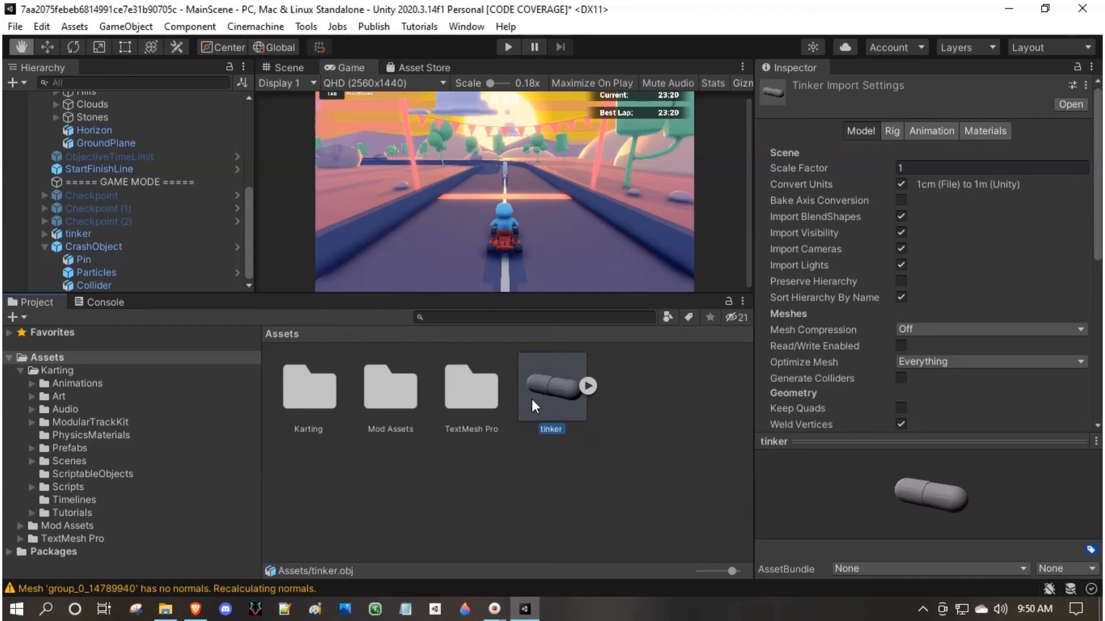
left_click_drag(532, 399, 629, 460)
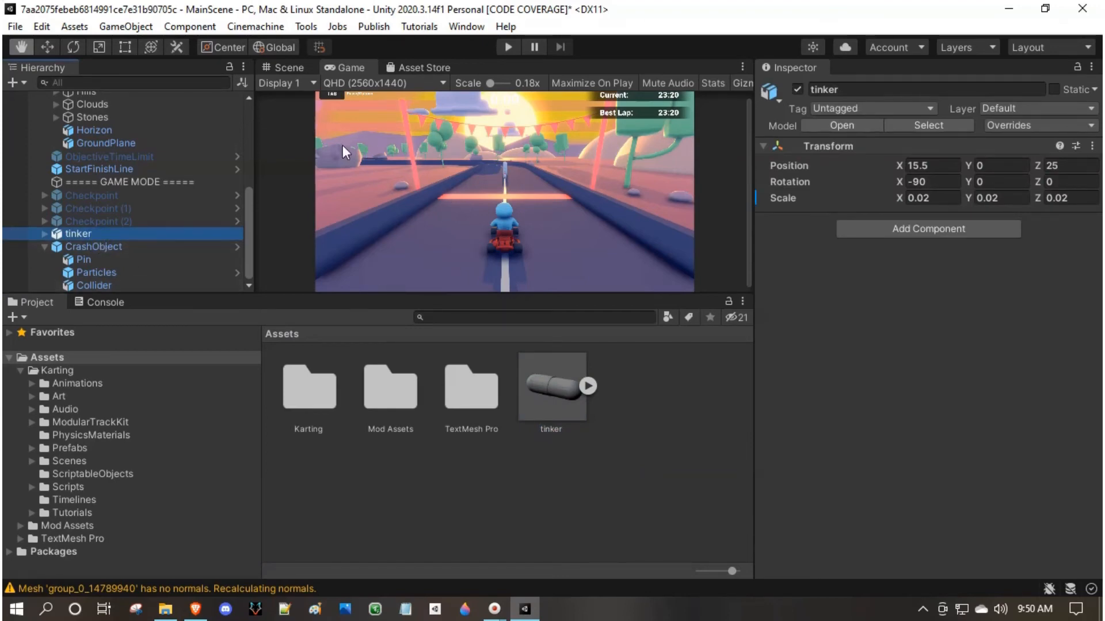
- View the tinker object on the track in the Scene view and start Play mode to test the scene
left_click(285, 67)
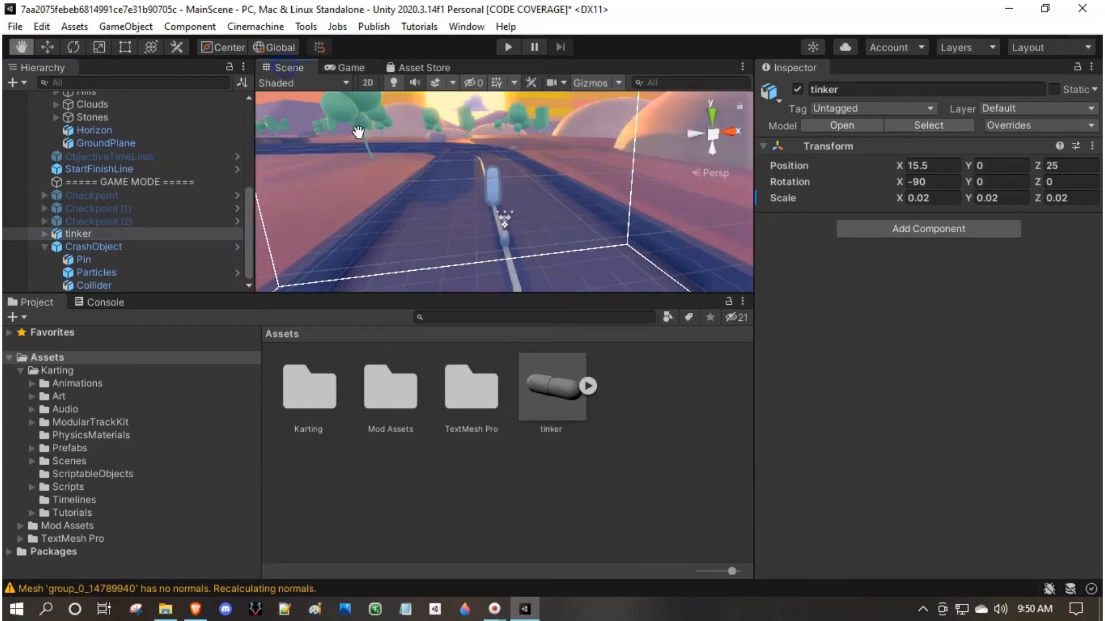
scroll(469, 243, "down", 3)
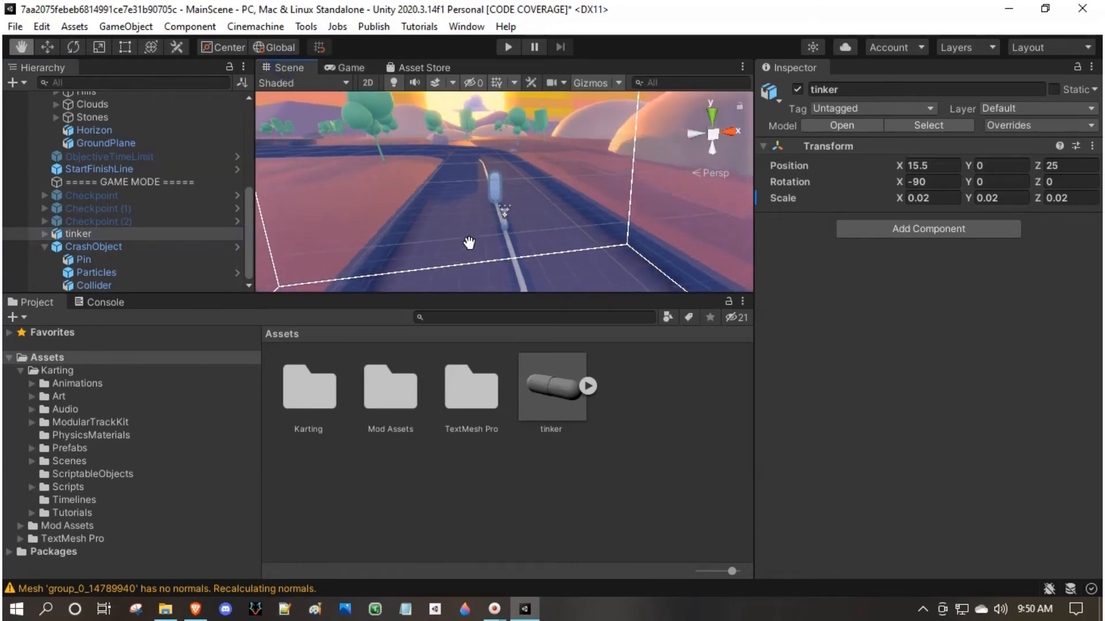
scroll(470, 243, "down", 2)
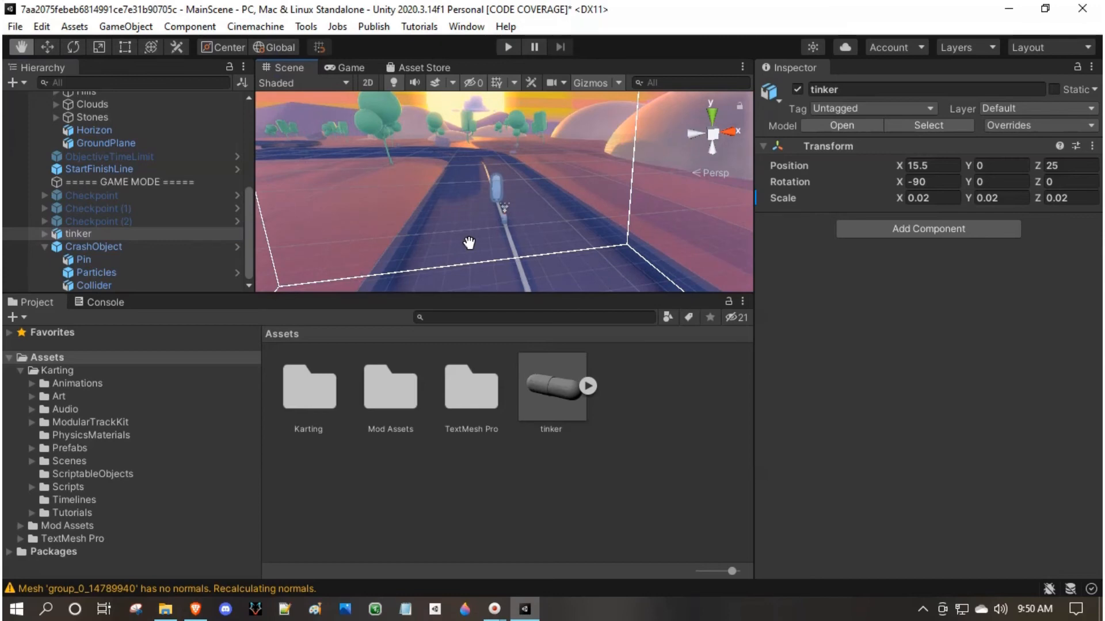
left_click_drag(469, 242, 488, 201)
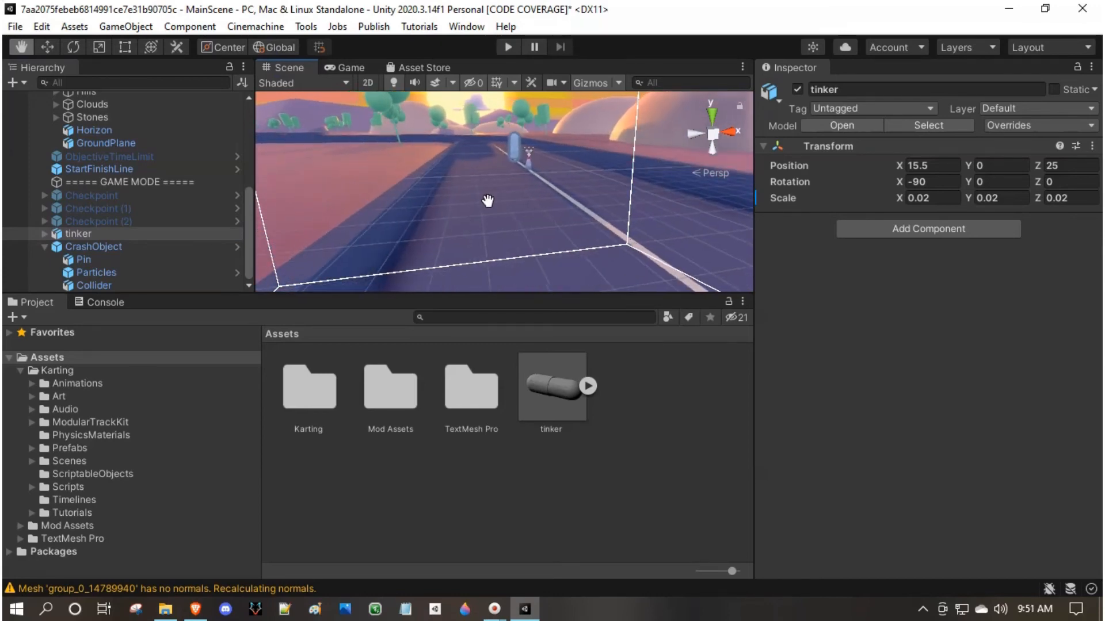
key("ctrl+p")
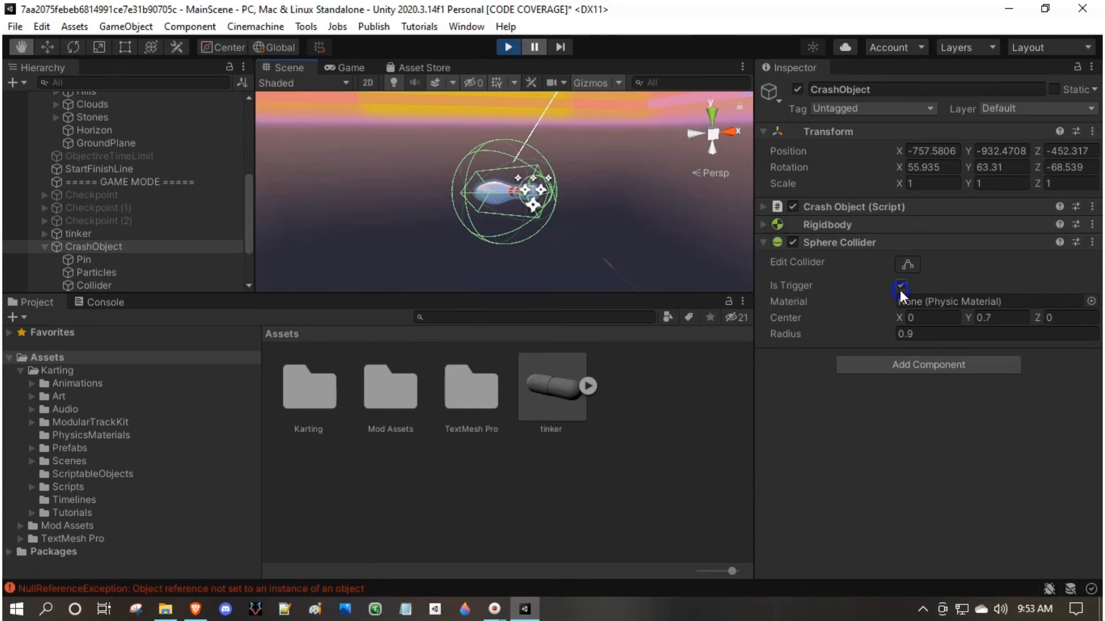
- Review the physic materials available for the CrashObject's Sphere Collider without assigning one
left_click(920, 302)
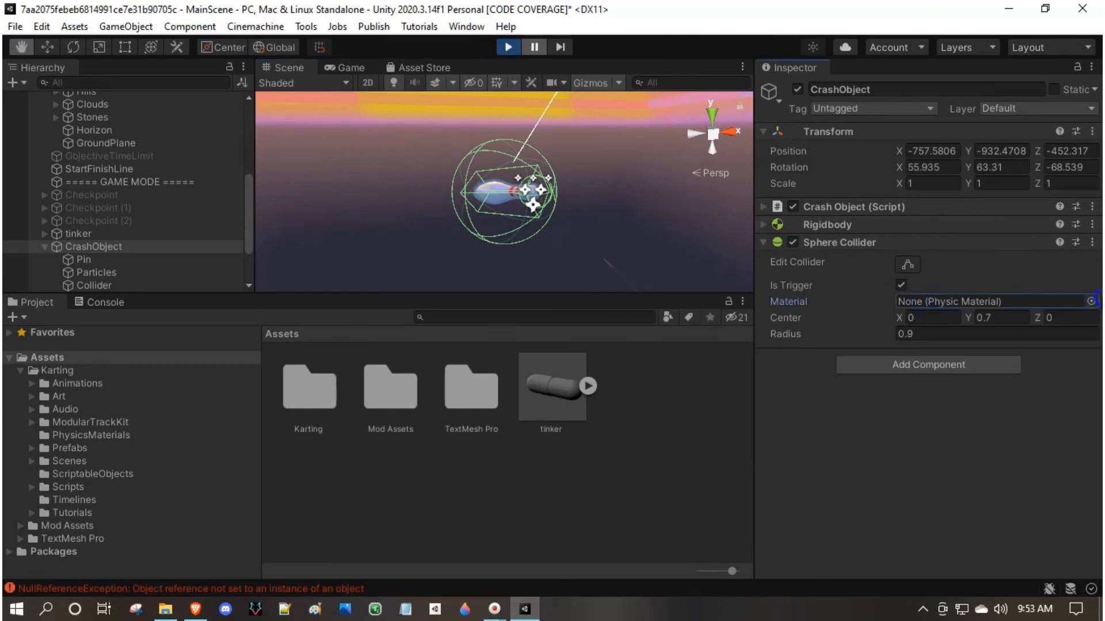
left_click(1091, 301)
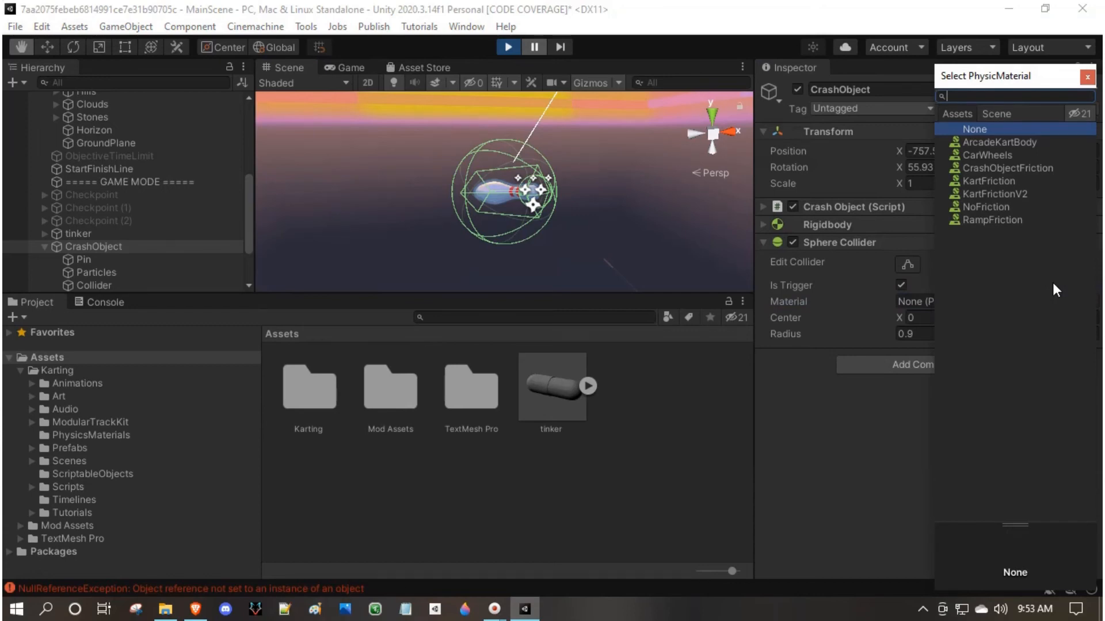
left_click(1087, 77)
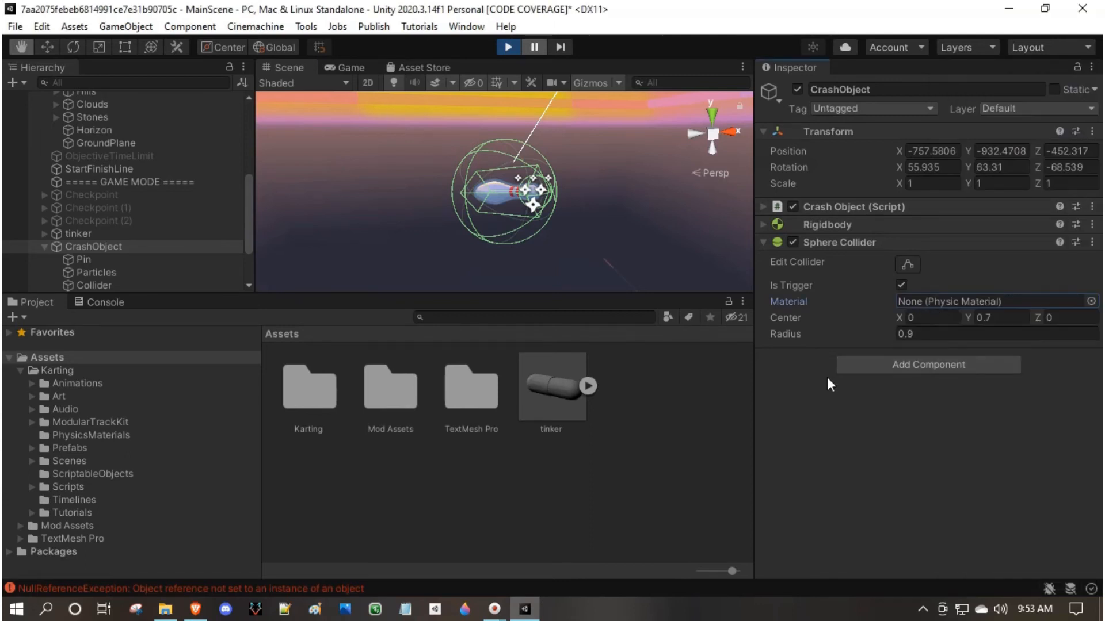
- Add the Crash Object script to the tinker object and expand its settings
left_click(109, 233)
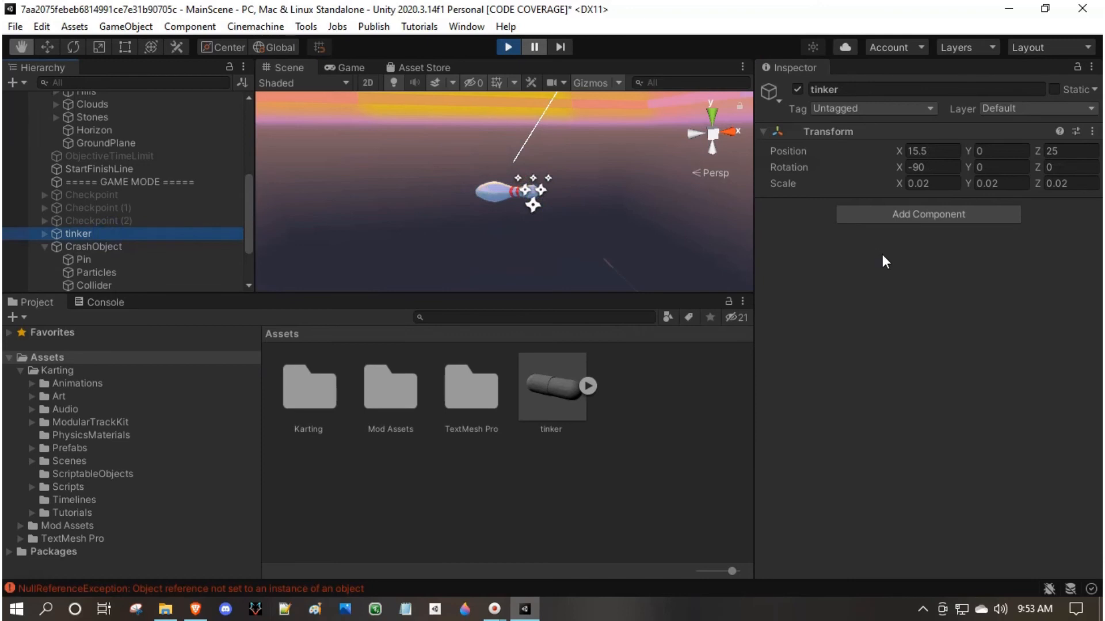
left_click(903, 214)
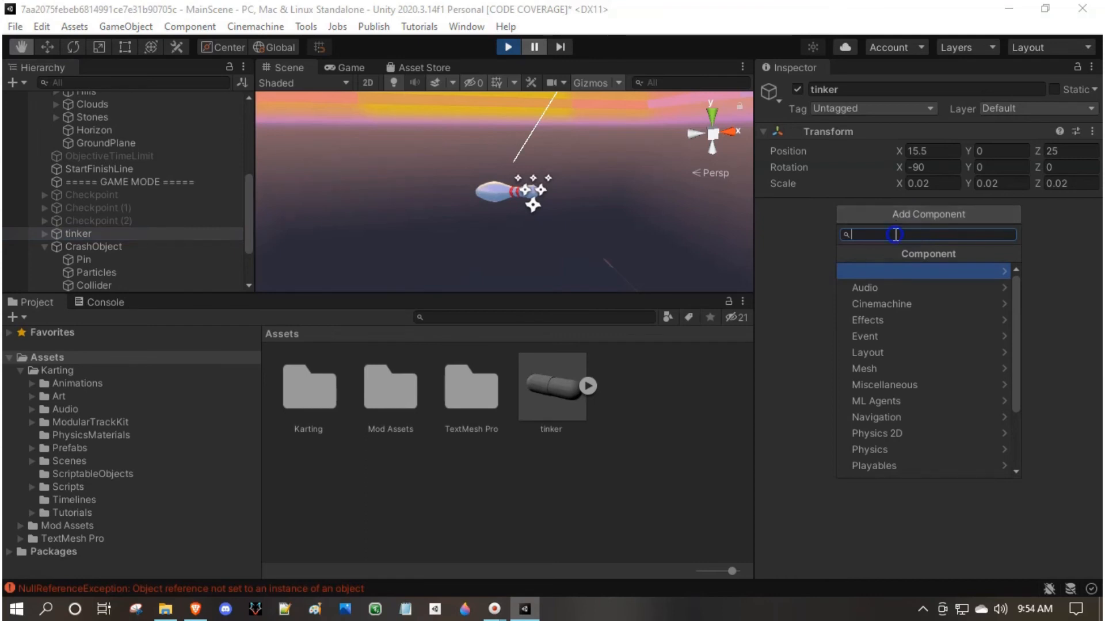
type("cras")
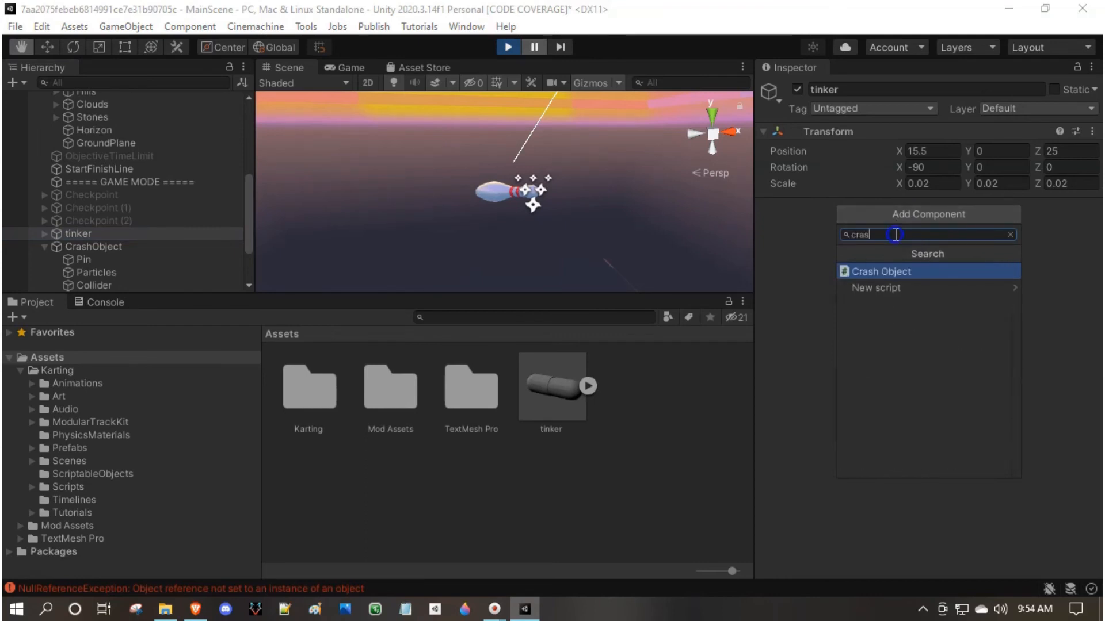
left_click(876, 270)
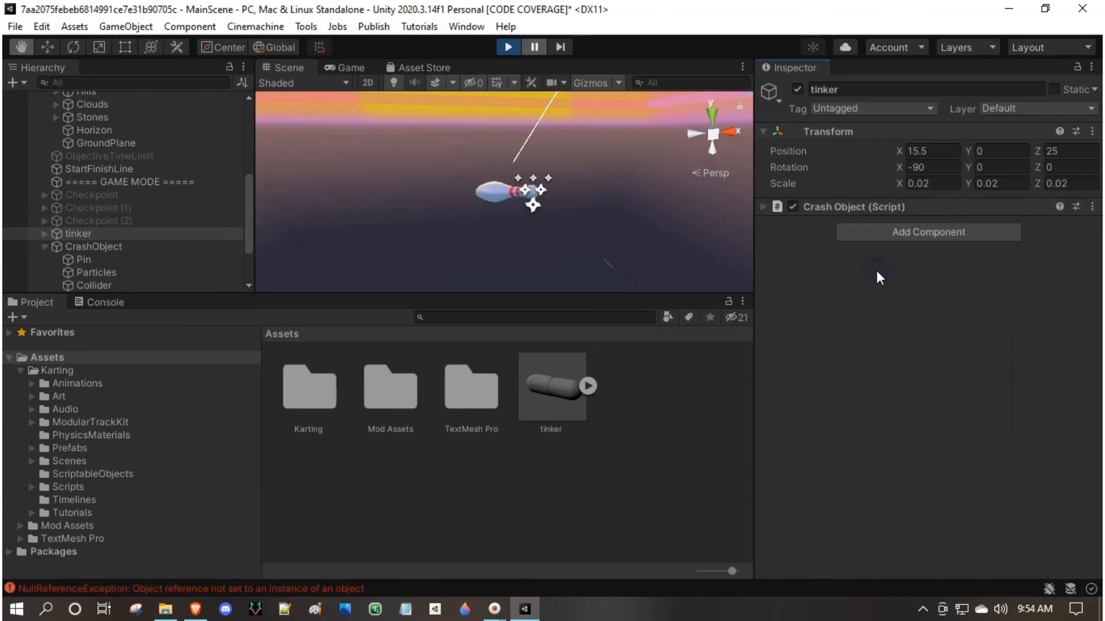
left_click(763, 205)
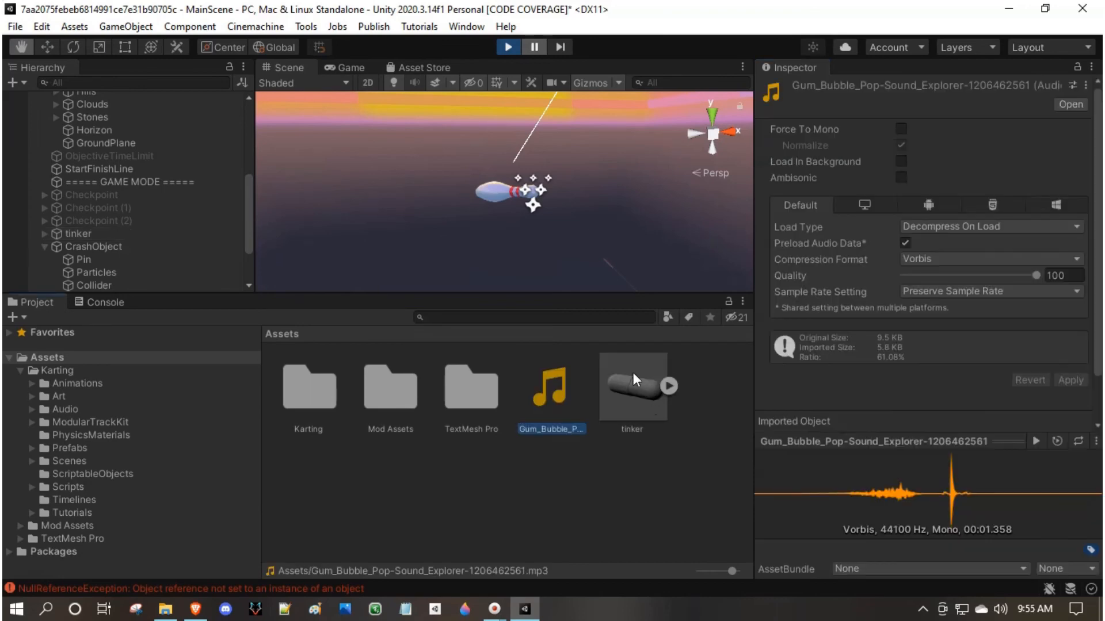
- Assign the Gum_Bubble_Pop-Sound_Explorer audio clip as the Collect Sound of the tinker object's Crash Object script
left_click(843, 492)
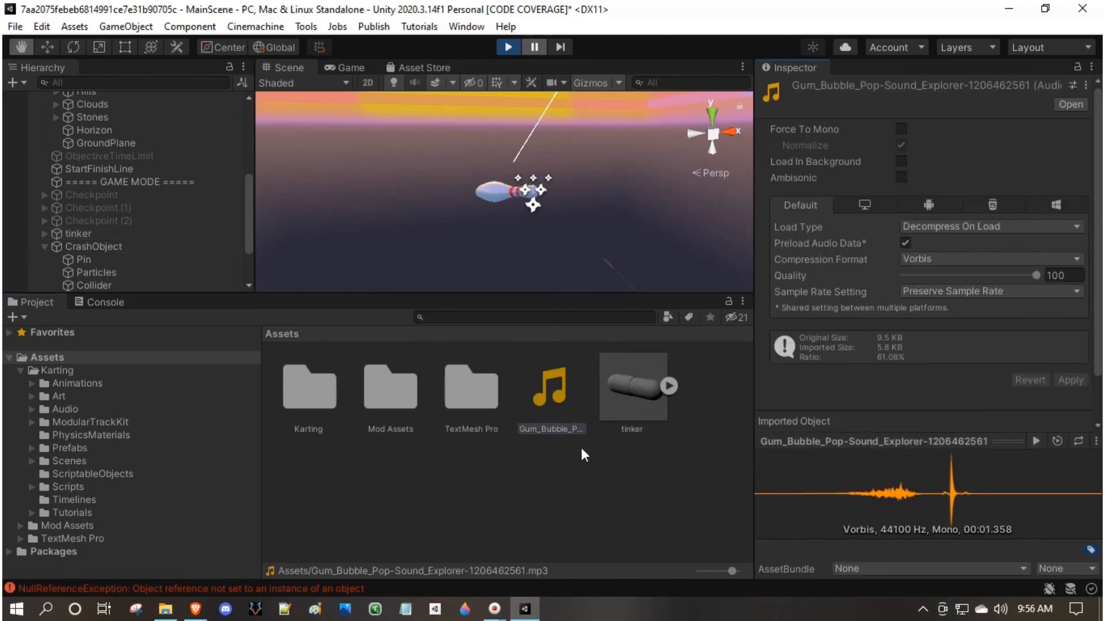
left_click(75, 233)
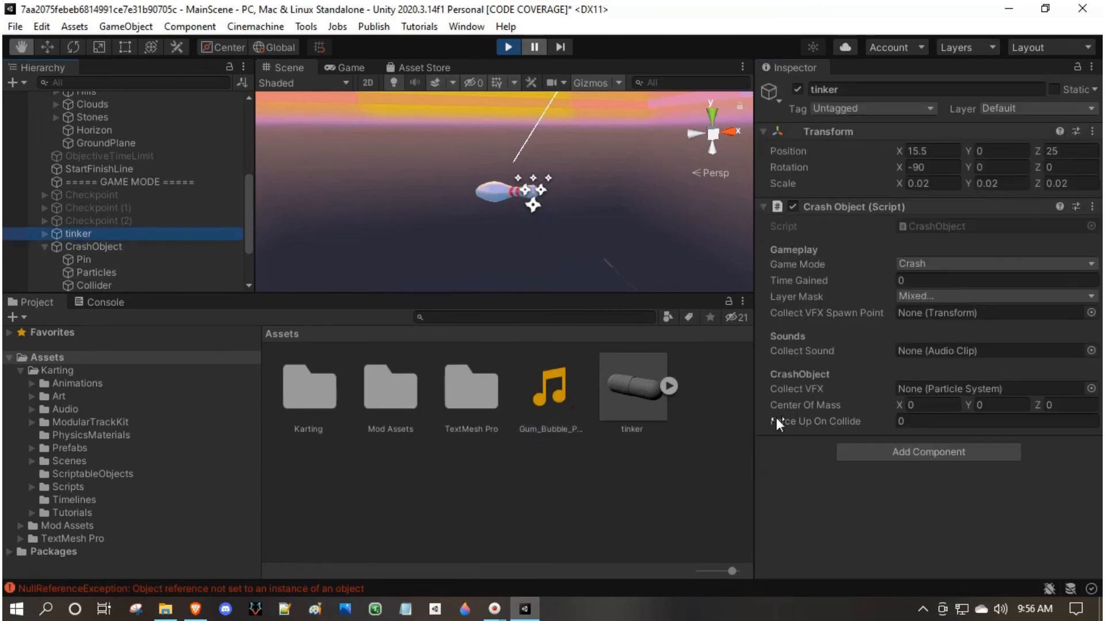
left_click(1089, 351)
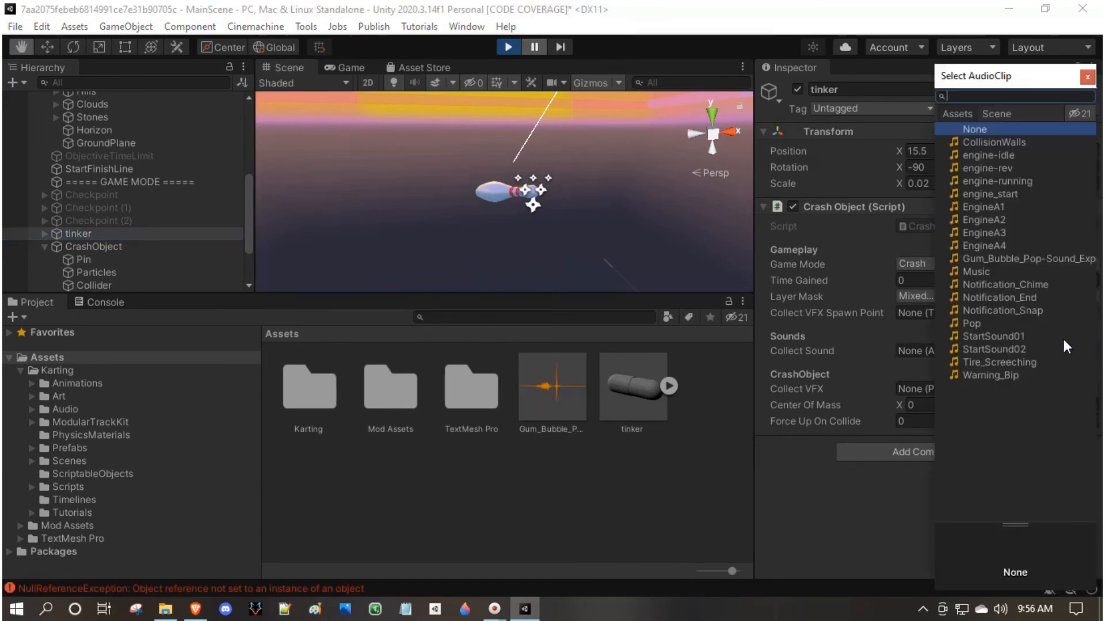
left_click(1041, 260)
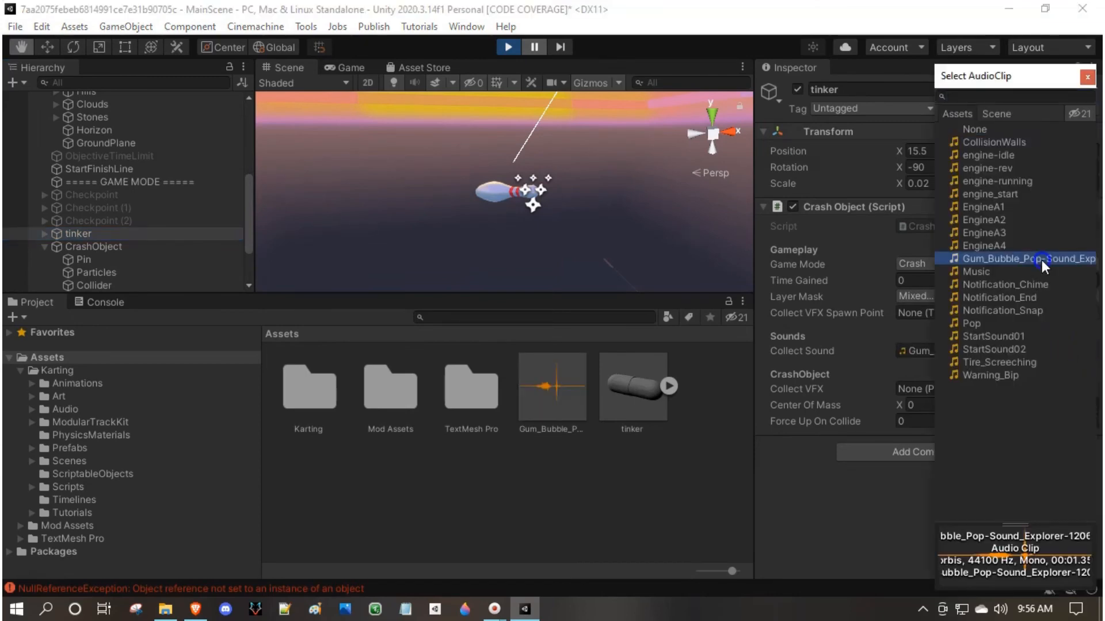
double_click(1042, 260)
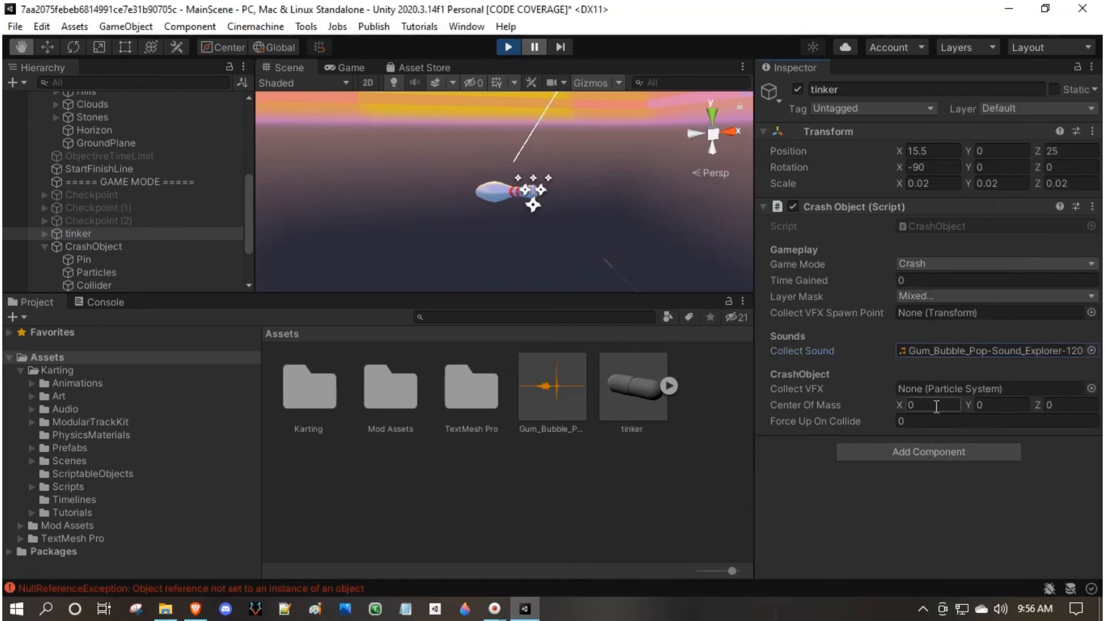
- Add a Rigidbody component to the tinker object
left_click(928, 452)
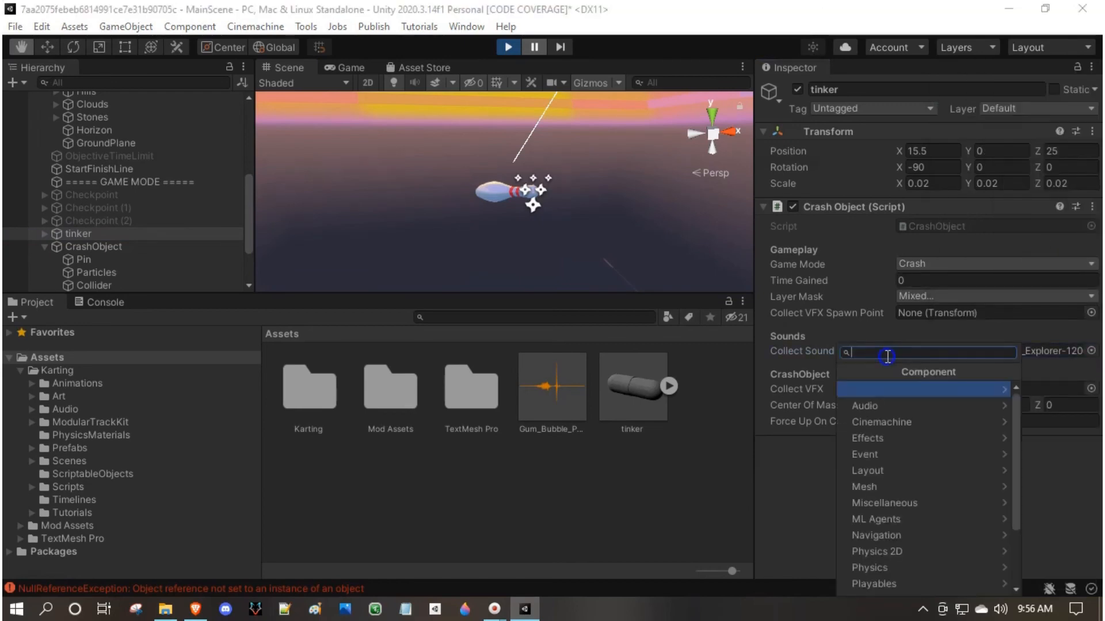
type("r")
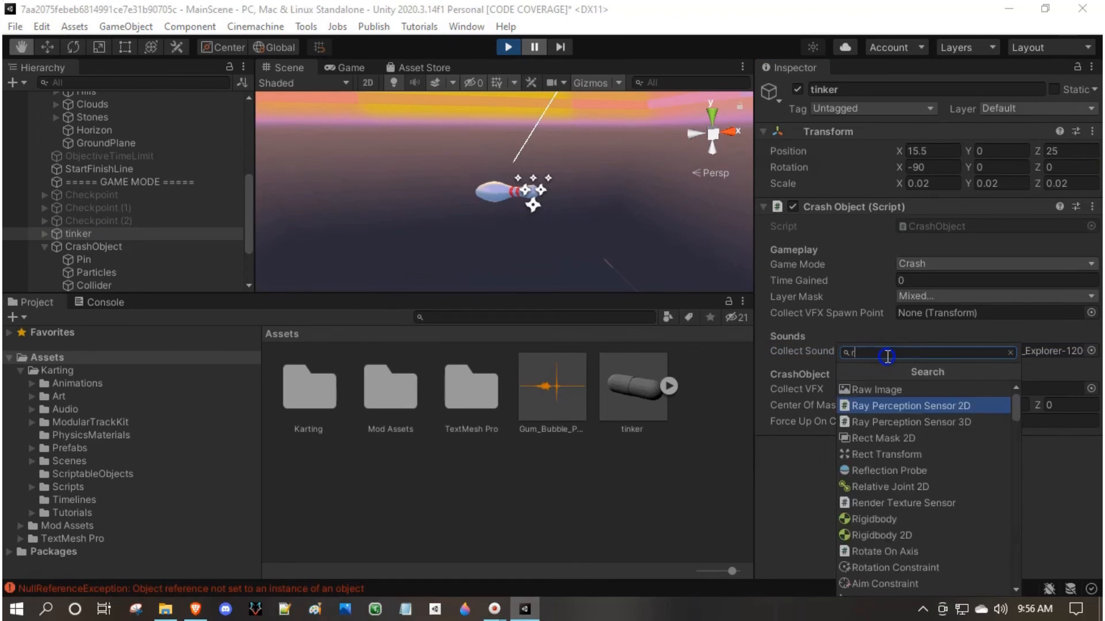
type("igi")
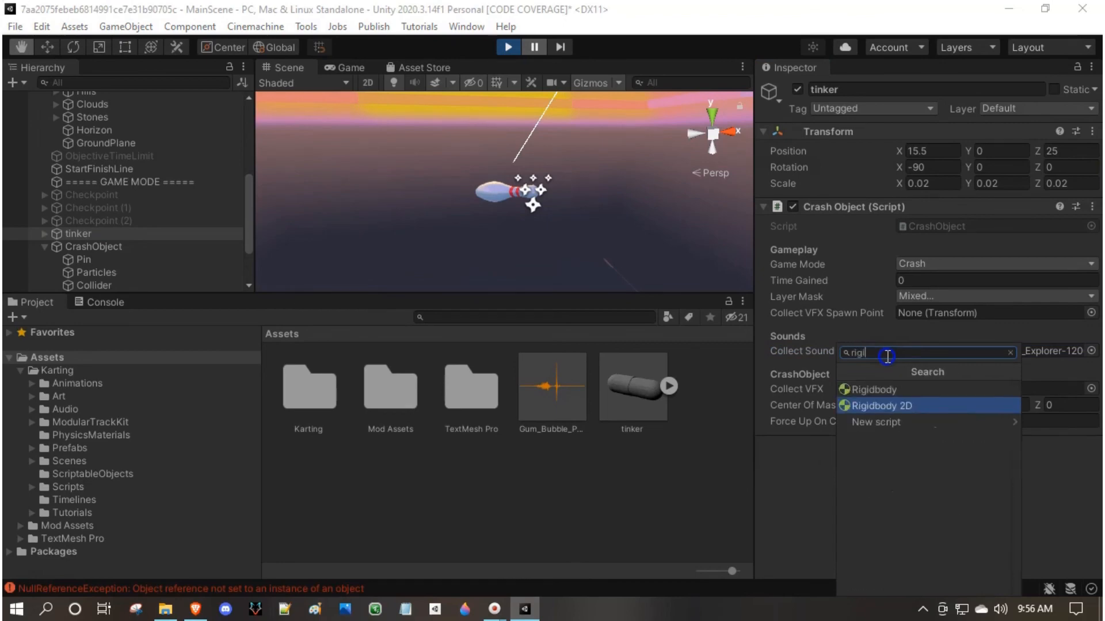
left_click(896, 389)
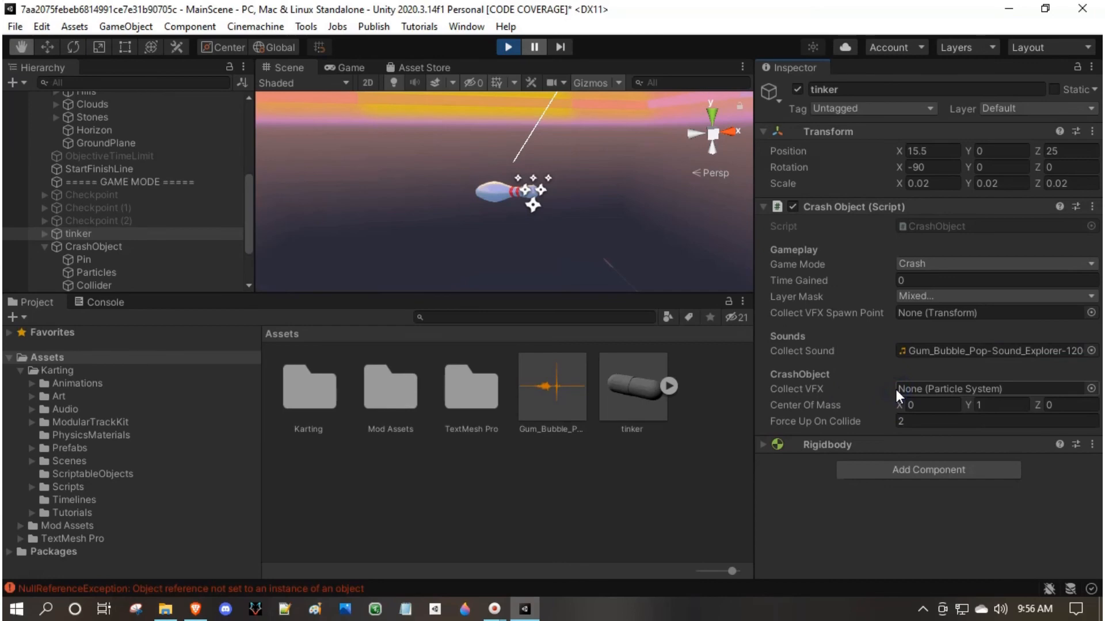
scroll(547, 232, "down", 5)
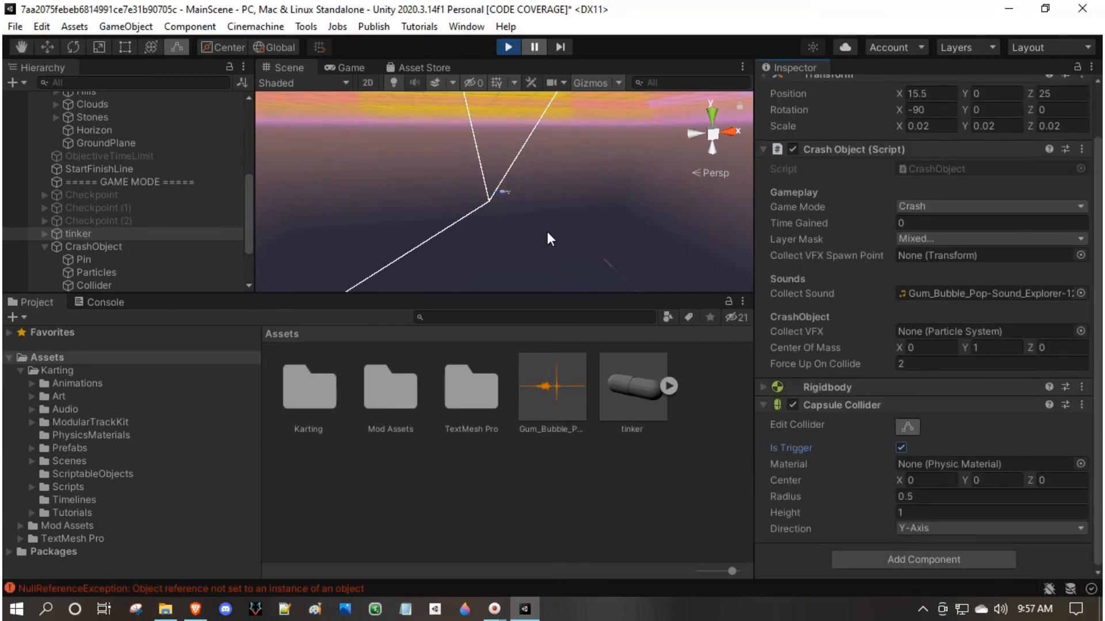
- Check the tinker capsule in the Game and Scene views and open its Capsule Collider for editing to inspect the collider
middle_click_drag(547, 232, 558, 176)
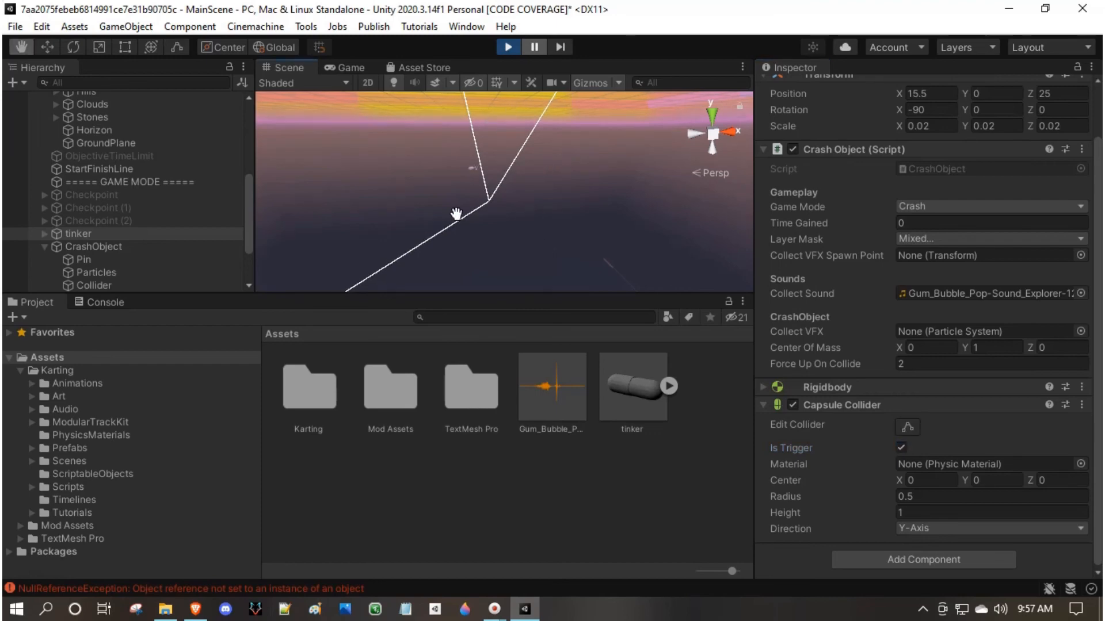
left_click(350, 67)
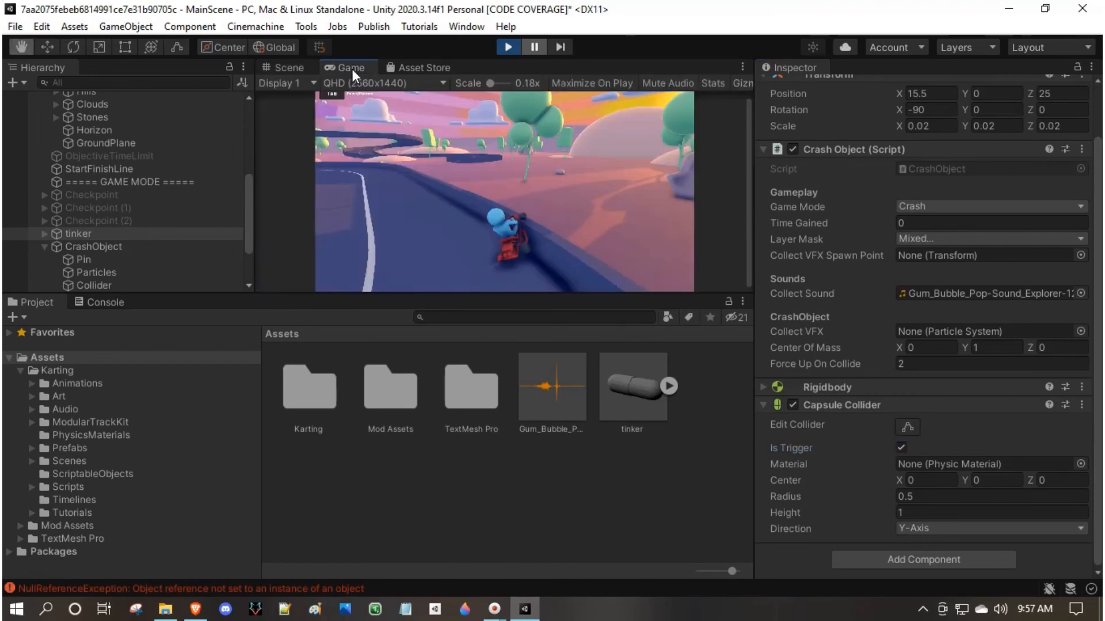
left_click(298, 71)
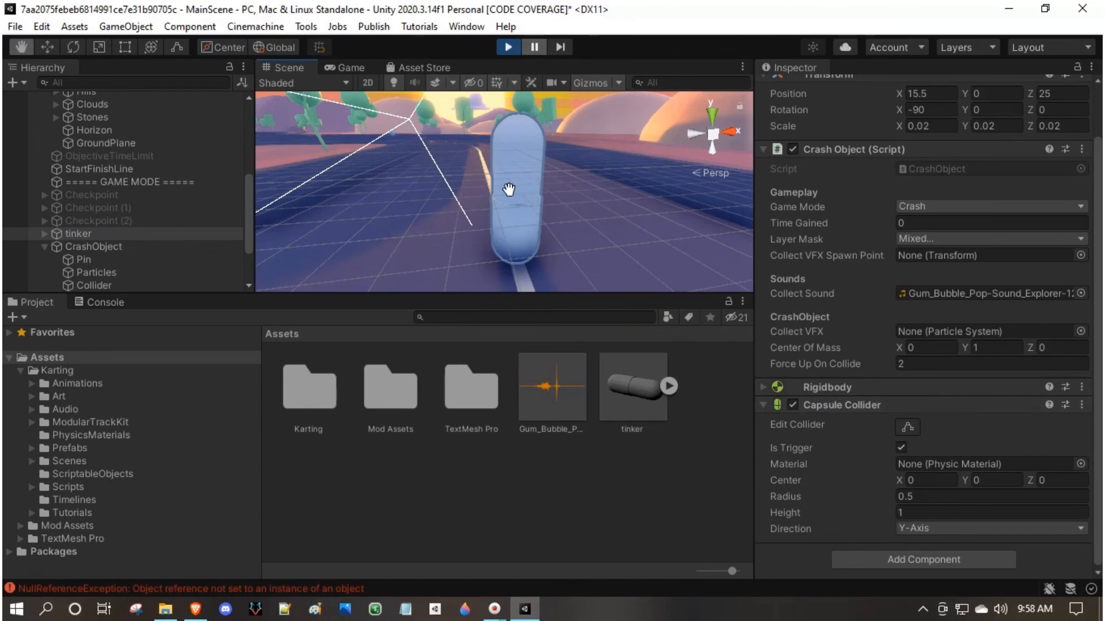
key("w")
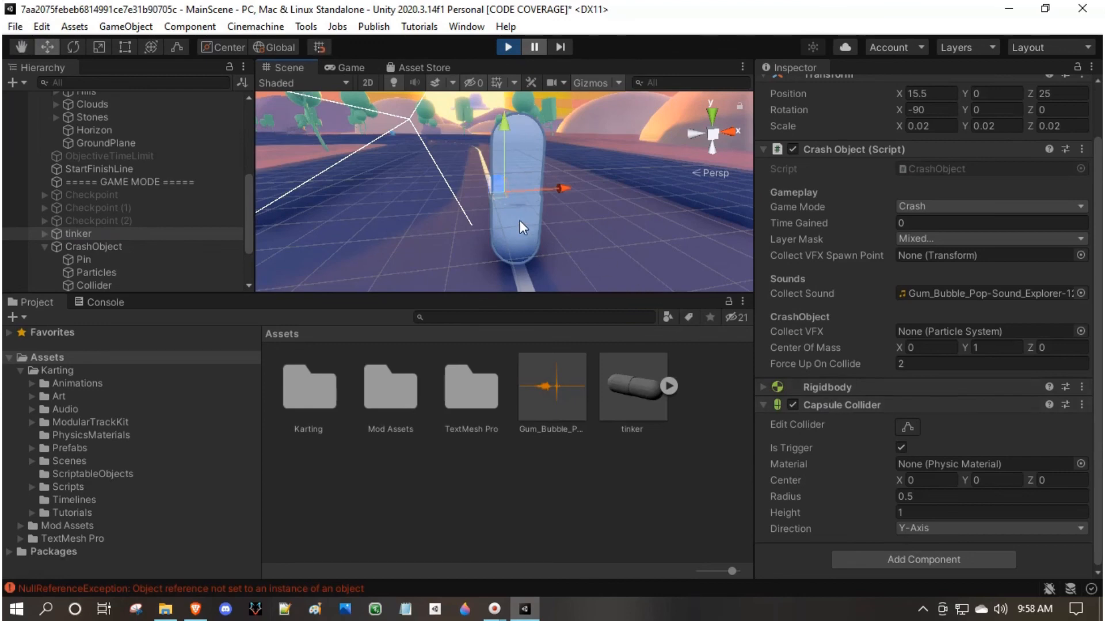
left_click(906, 427)
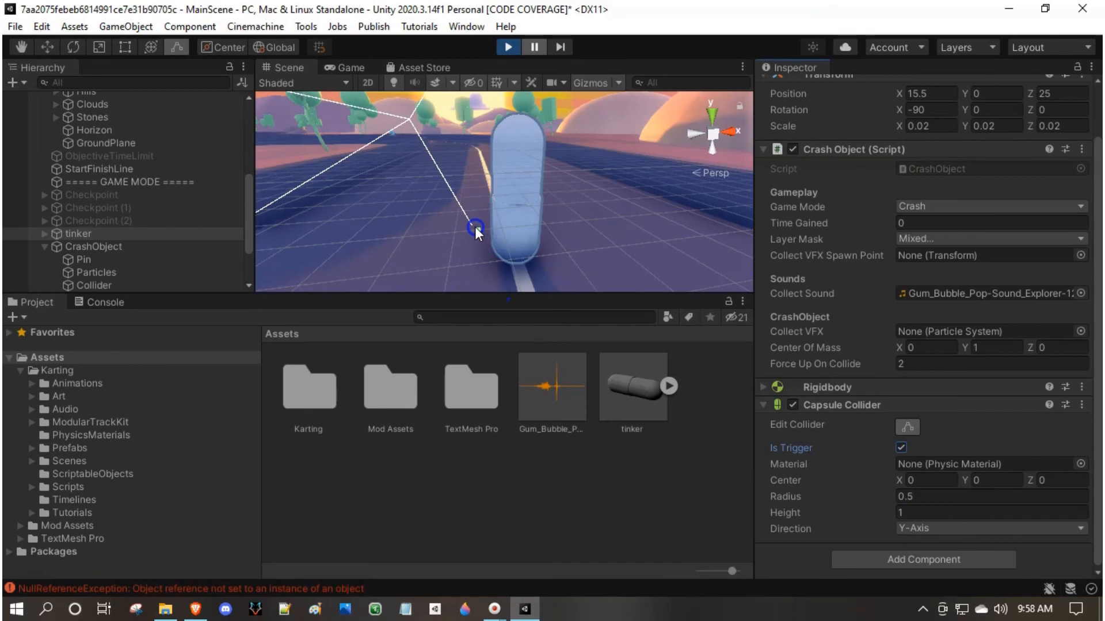
left_click_drag(390, 243, 549, 255, "alt")
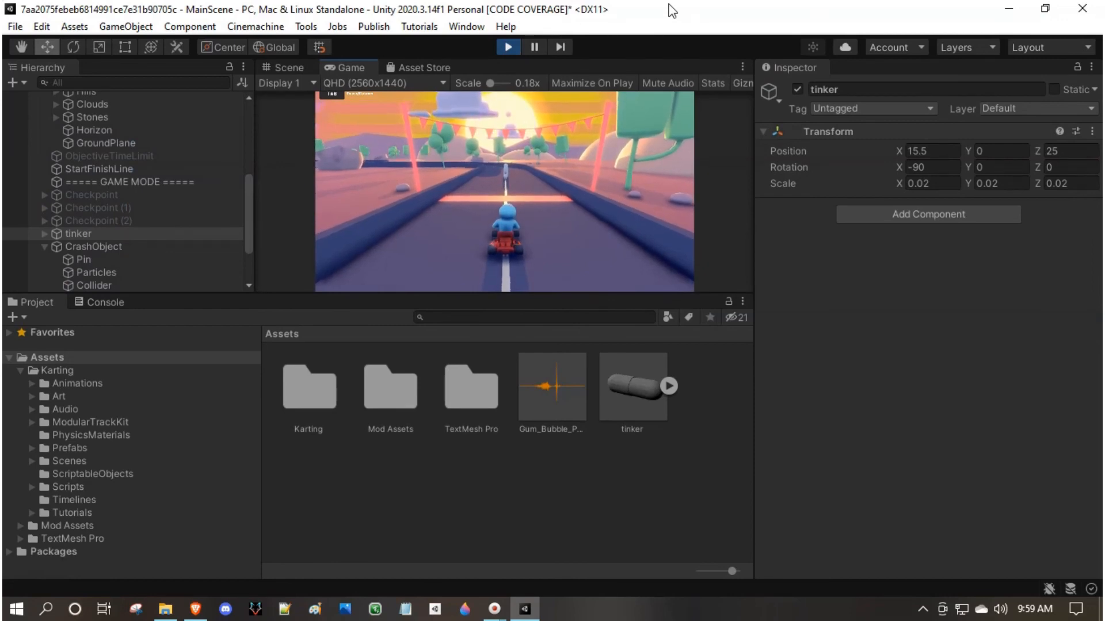
- Drive the kart forward in the running game toward the capsule on the track to test the collision
key("w")
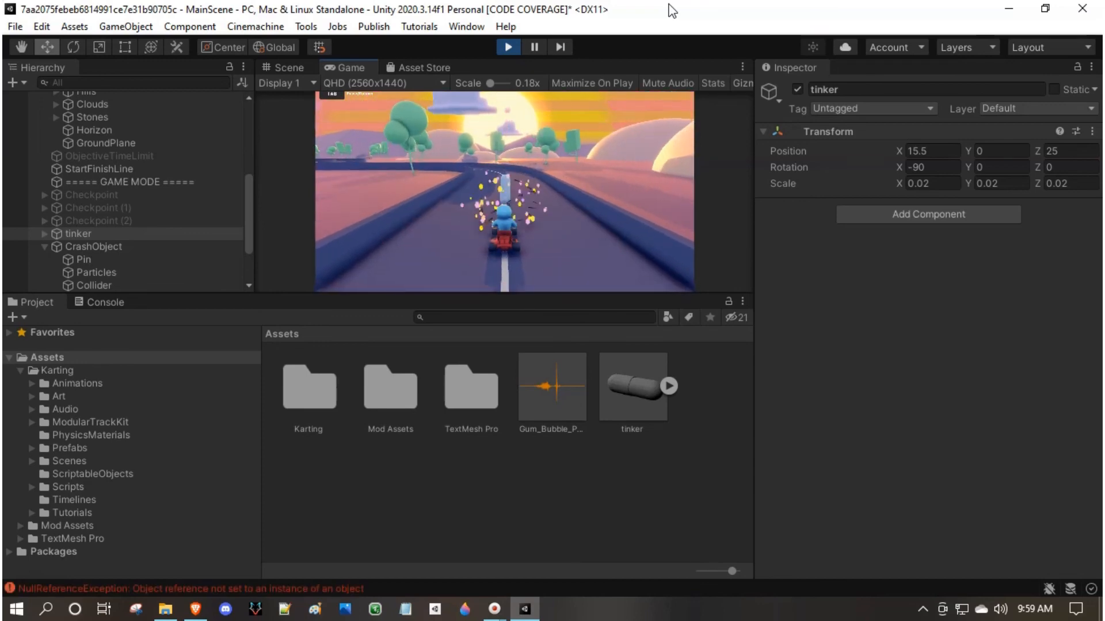